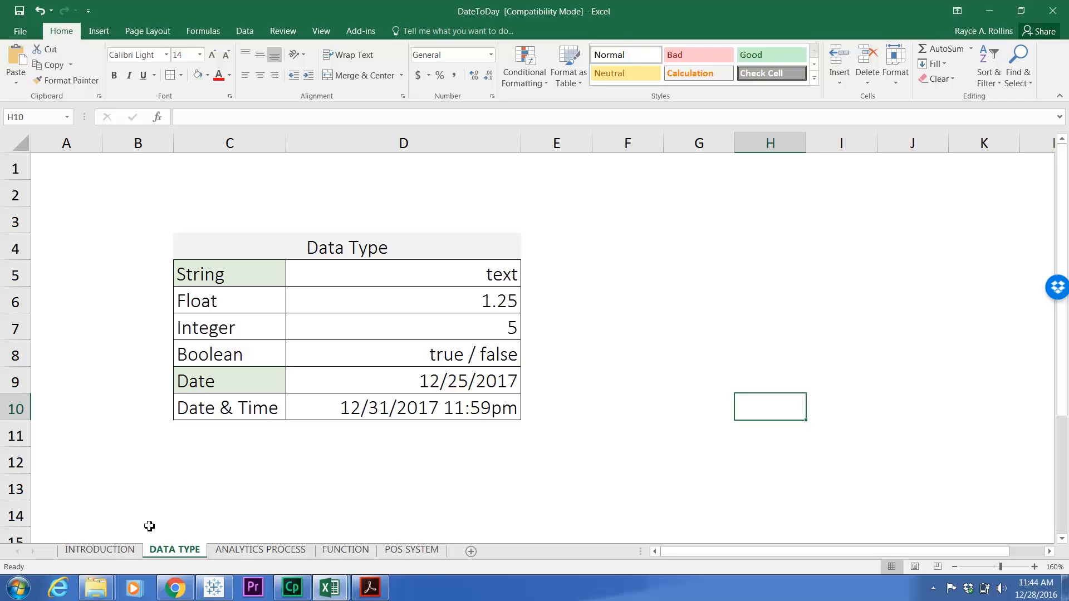
Step: Enter the date 12/14/2016 in cell C10 of the FUNCTION sheet
click(343, 550)
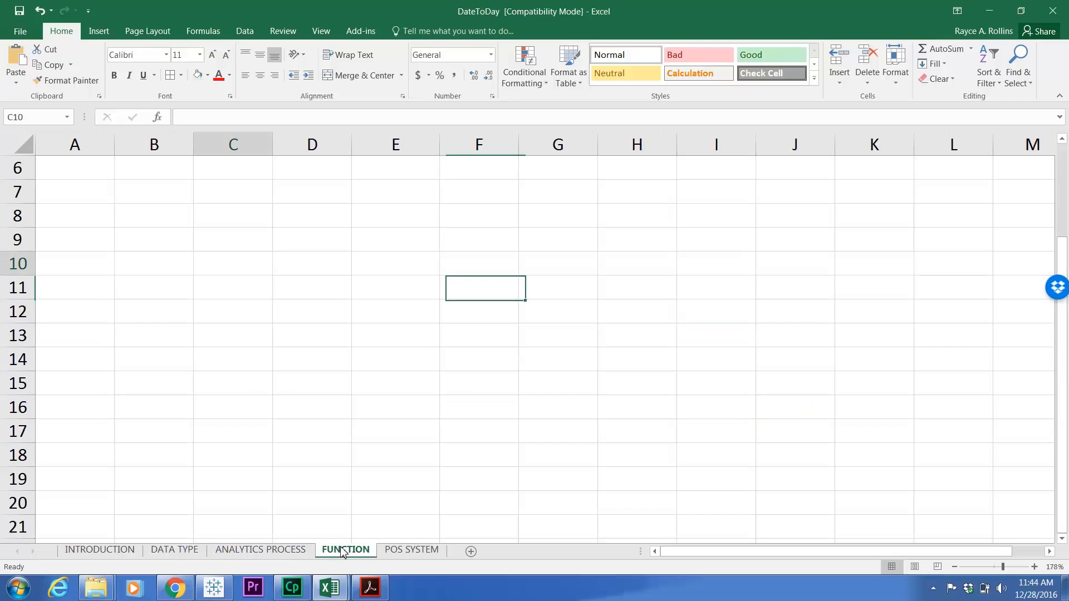
click(253, 271)
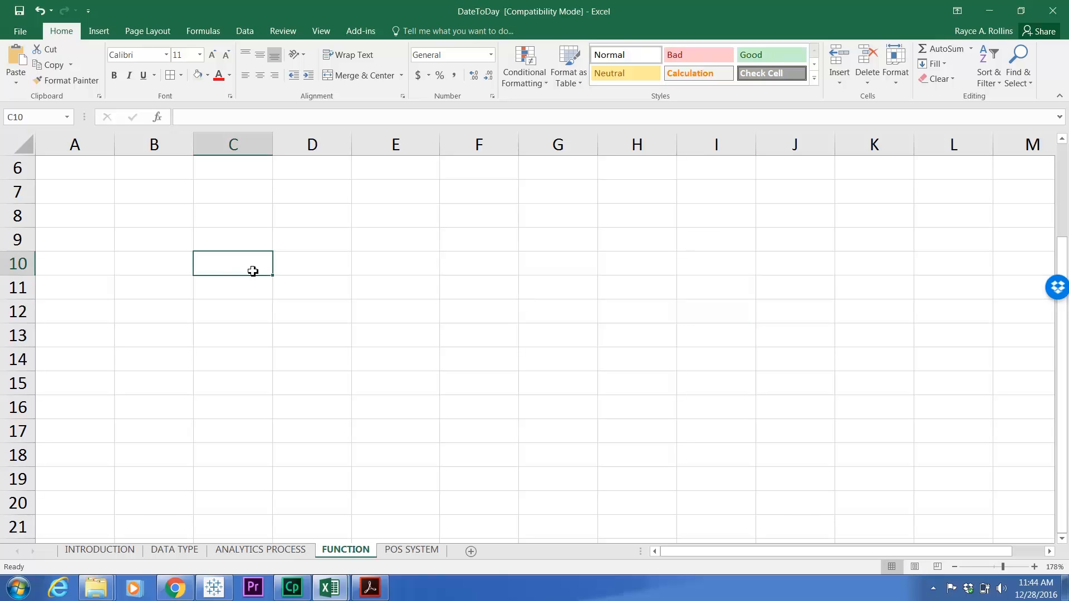
text(12/14/2015)
key(BackSpace)
text(6)
key(Return)
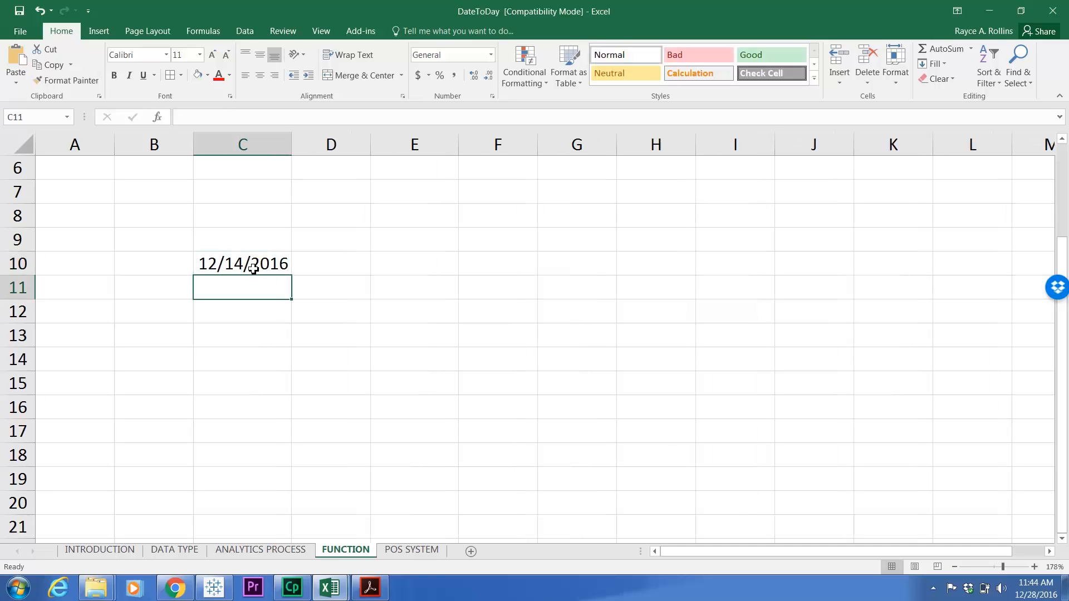
Step: Enter the formula =text(C10,"dddd") in cell D10 to get the weekday name, and widen column D
click(325, 264)
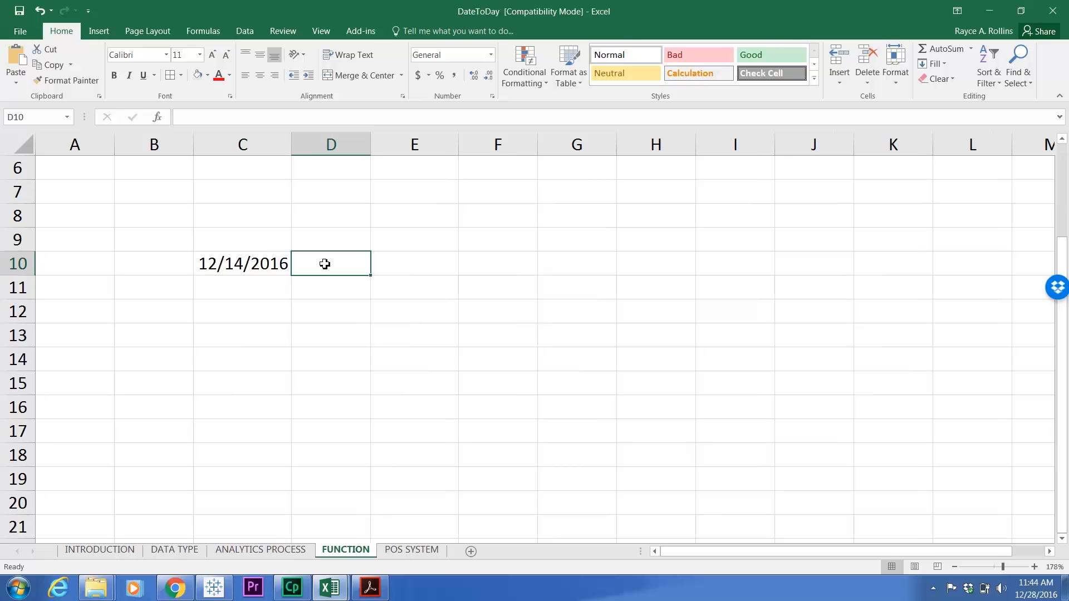
text(=text)
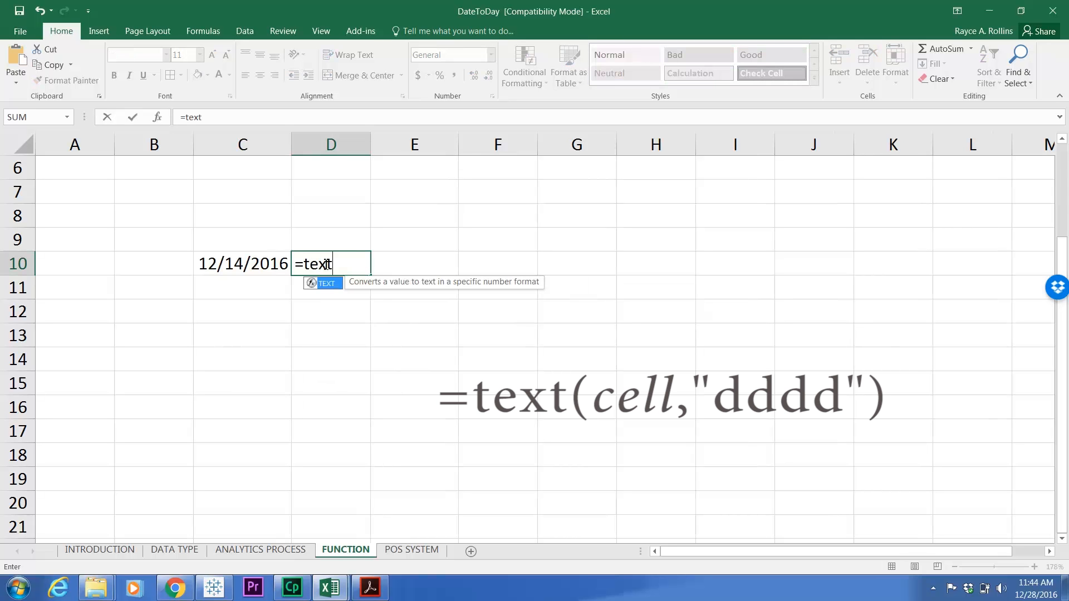
text(()
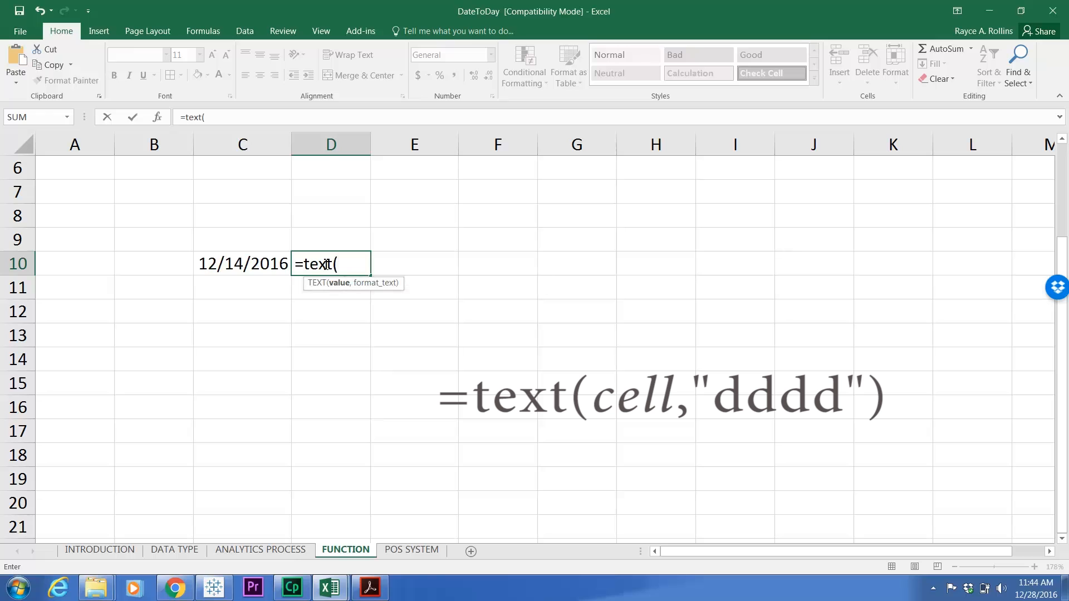
click(262, 263)
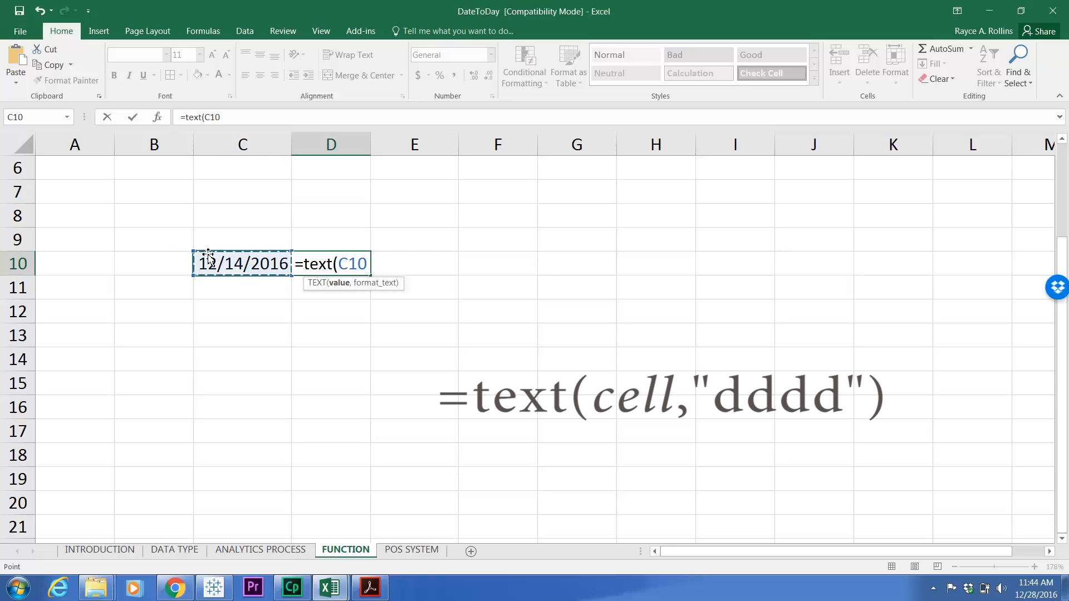
text(,)
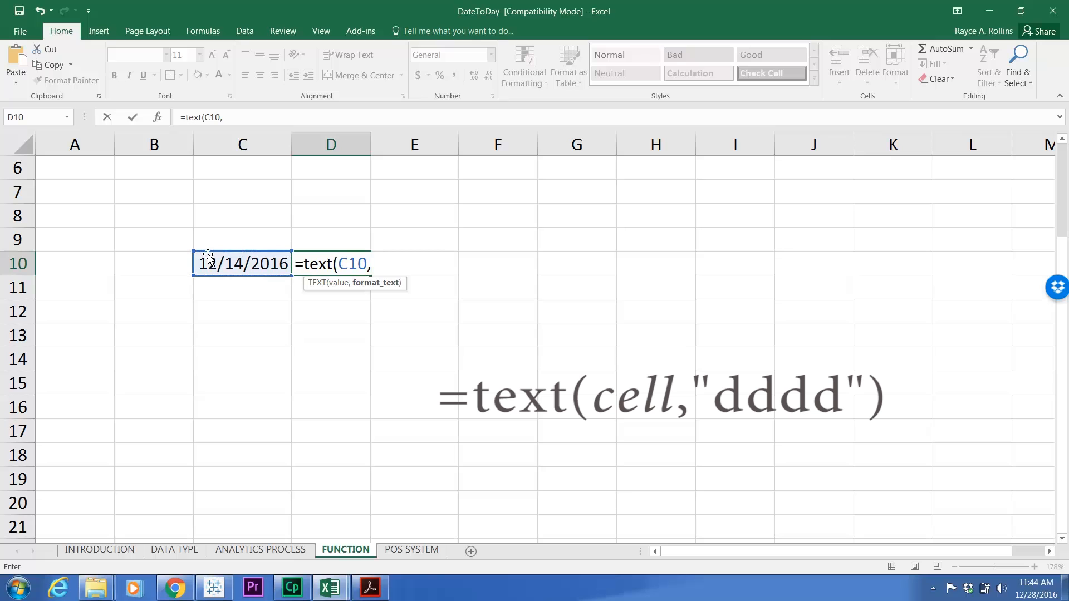
text("dddd"))
key(ctrl+Return)
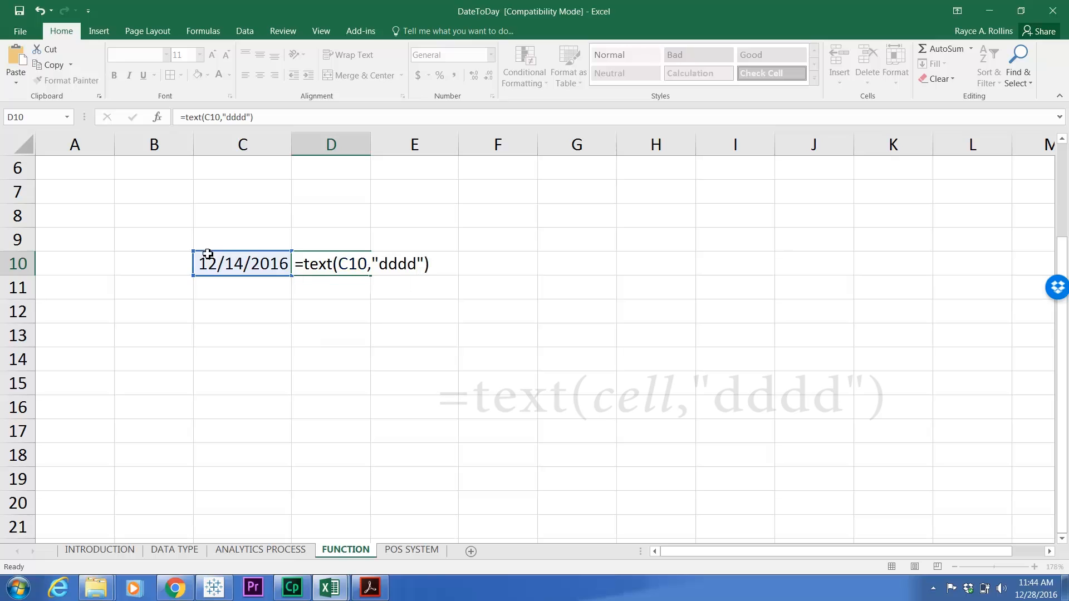
key(Return)
drag(373, 147, 422, 146)
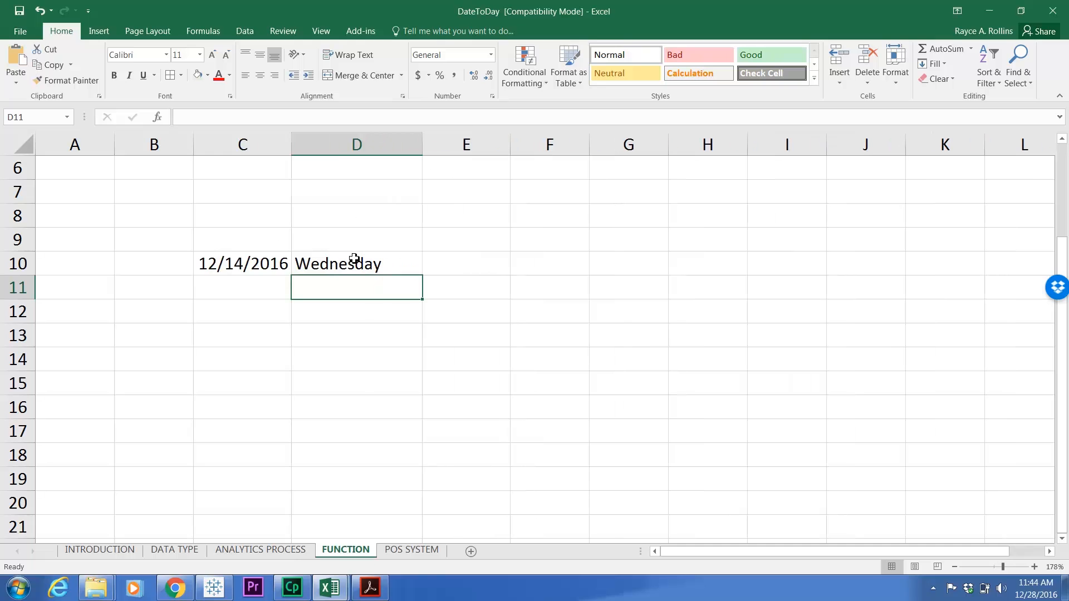
Step: Enter the formula =text(C10,"mmmm") in cell E10 to get the month name
click(450, 262)
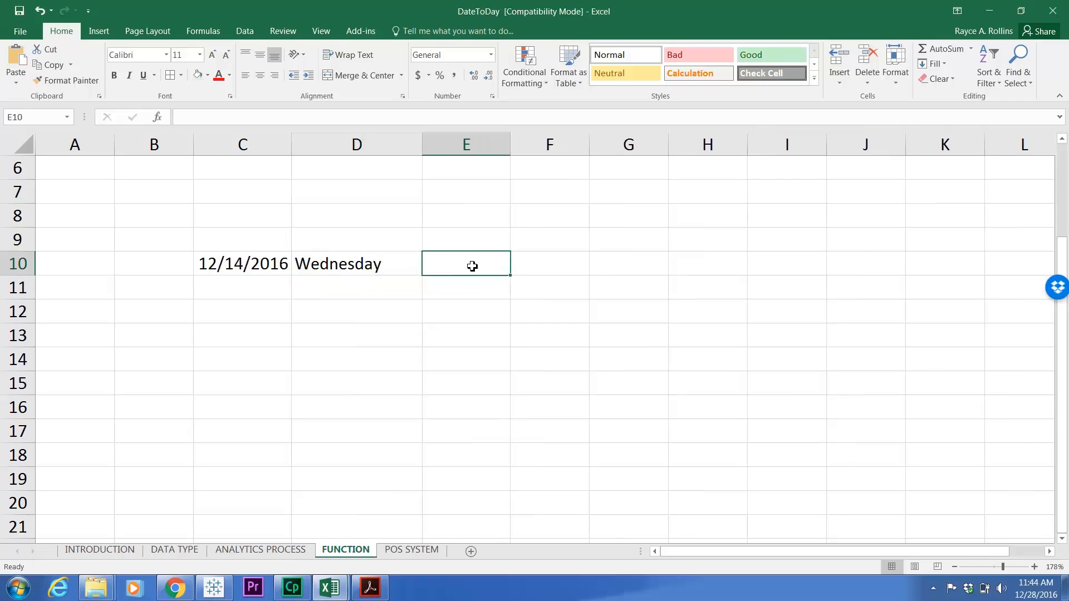
text(=tex)
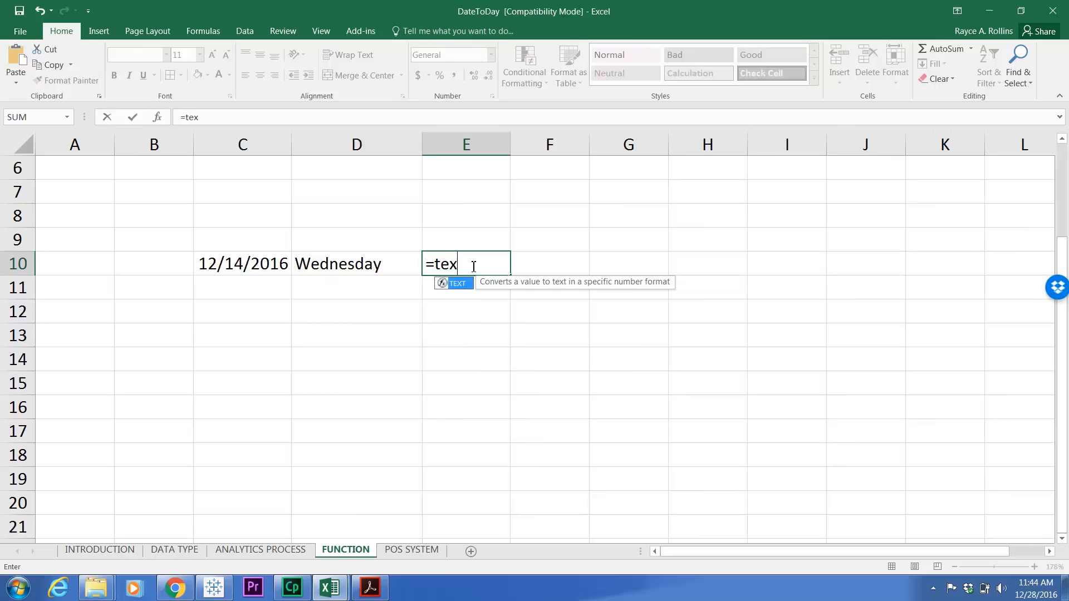
text(t()
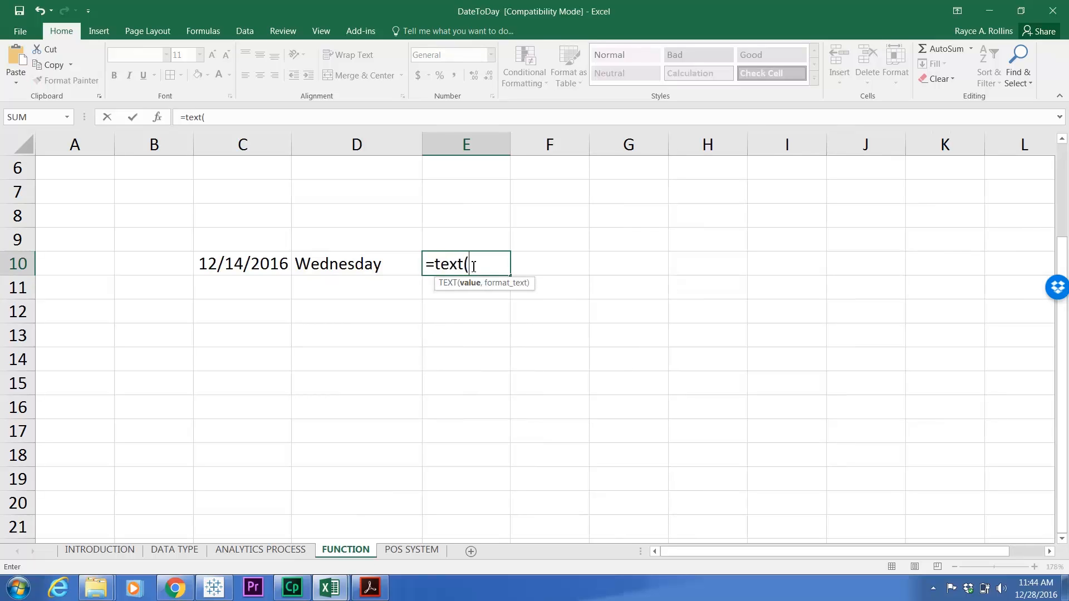
click(239, 264)
text(,"mmmm"))
key(Return)
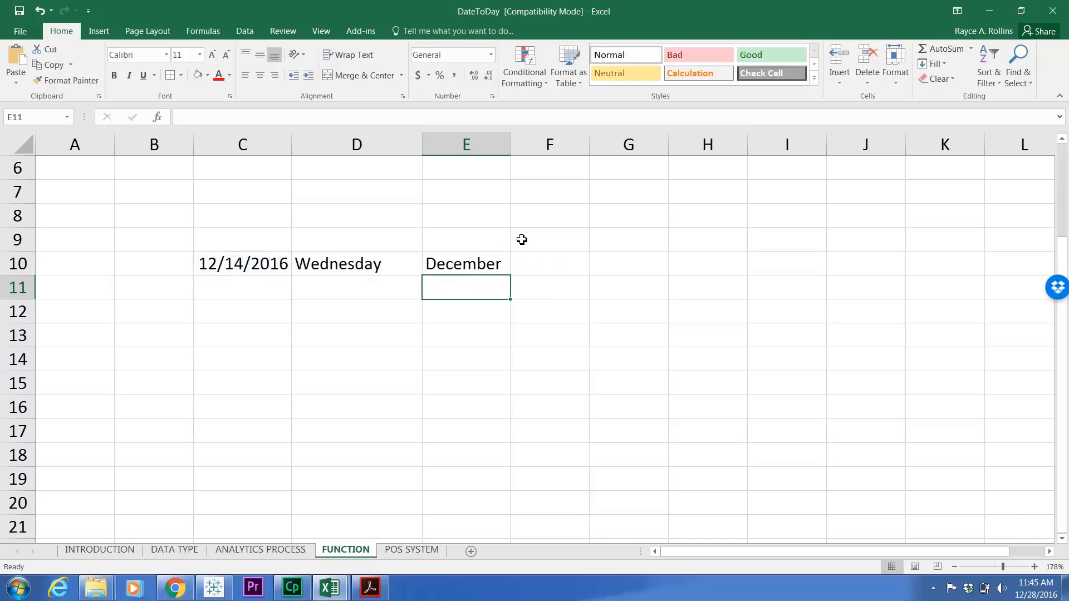
Step: Enter the formula =text(C10,"yyyy") in cell F10 to get the year
click(532, 261)
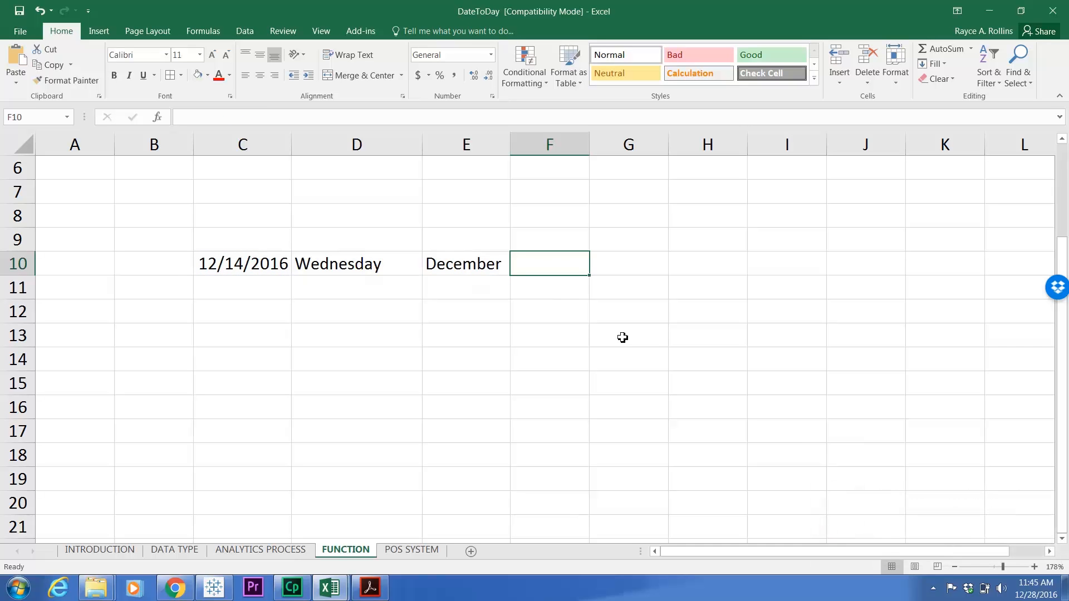
text(=)
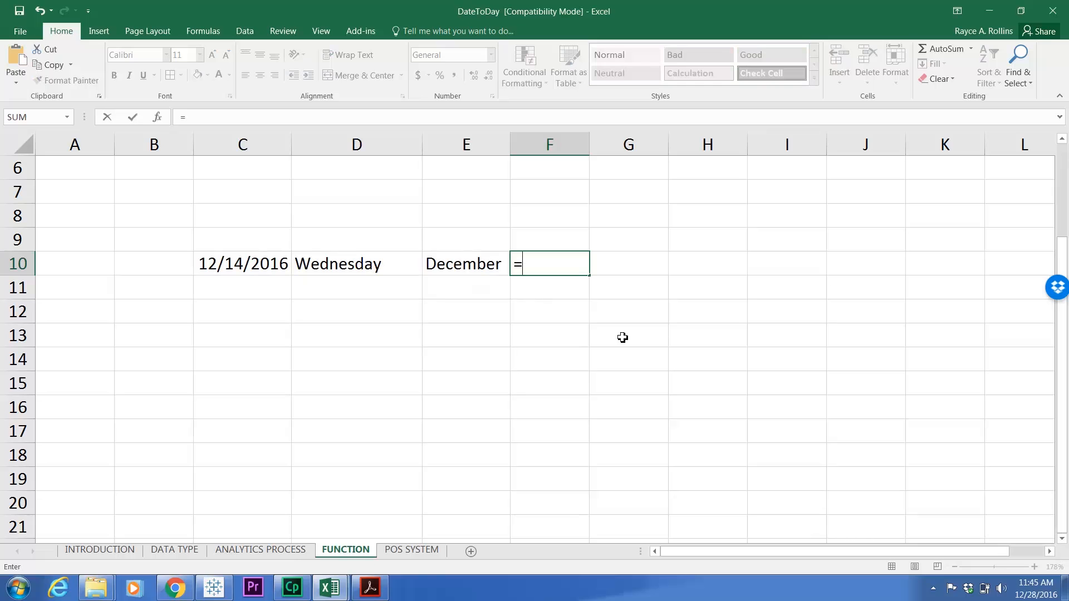
text(text()
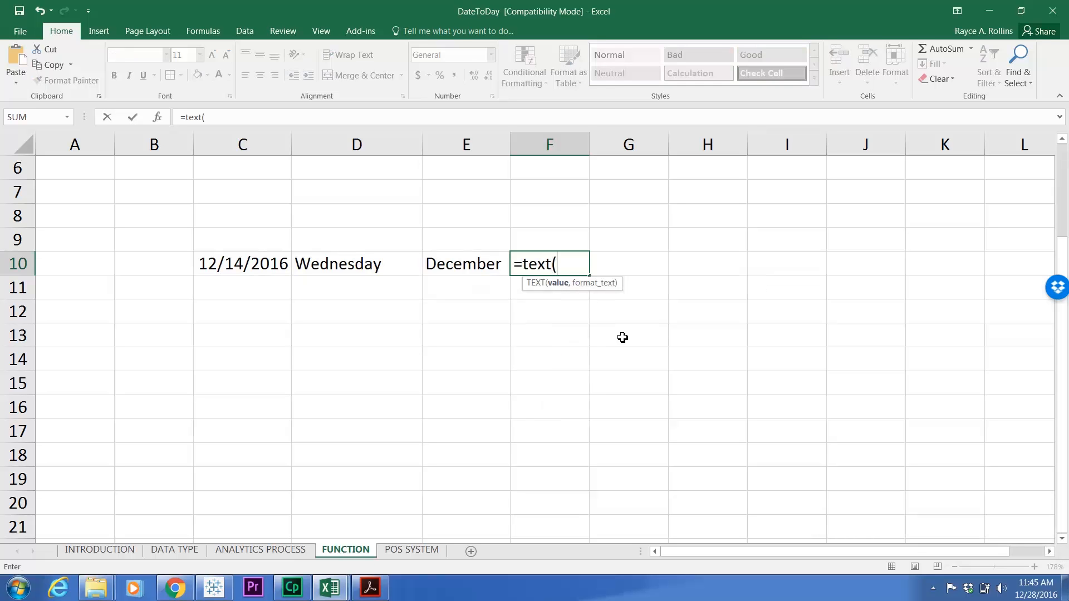
click(253, 265)
text(,)
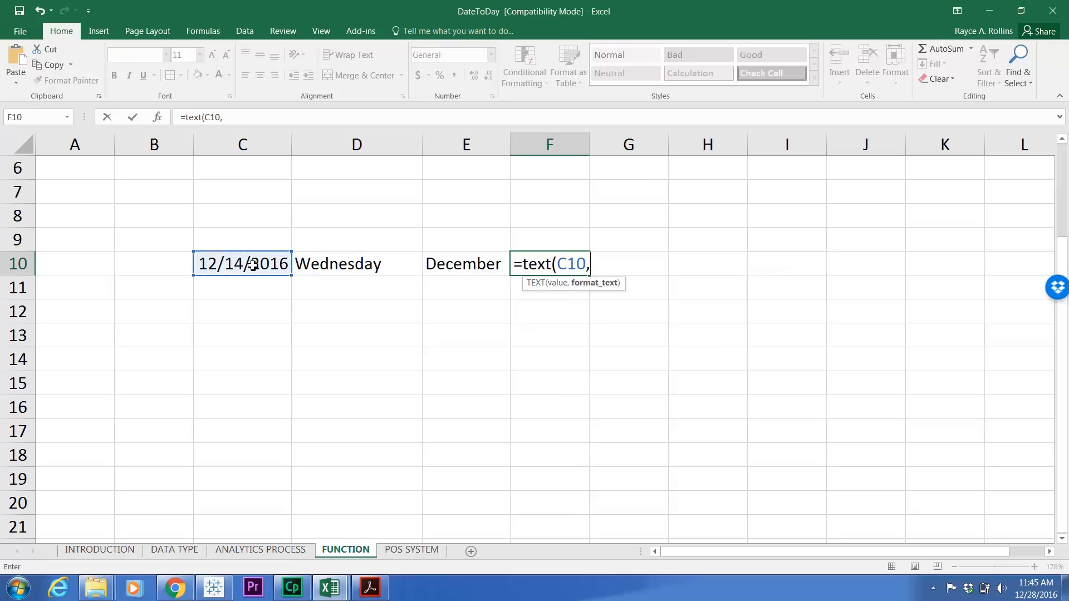
text("yyyy"))
key(Return)
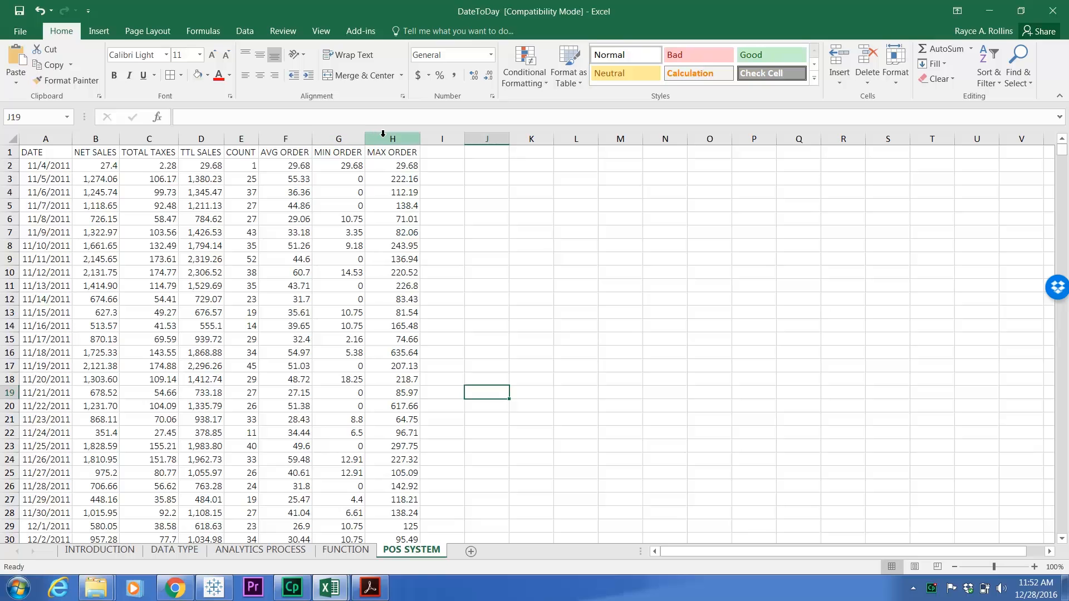
Step: Insert three blank columns between the DATE and NET SALES columns on the POS SYSTEM sheet
click(98, 139)
right_click(98, 140)
click(130, 235)
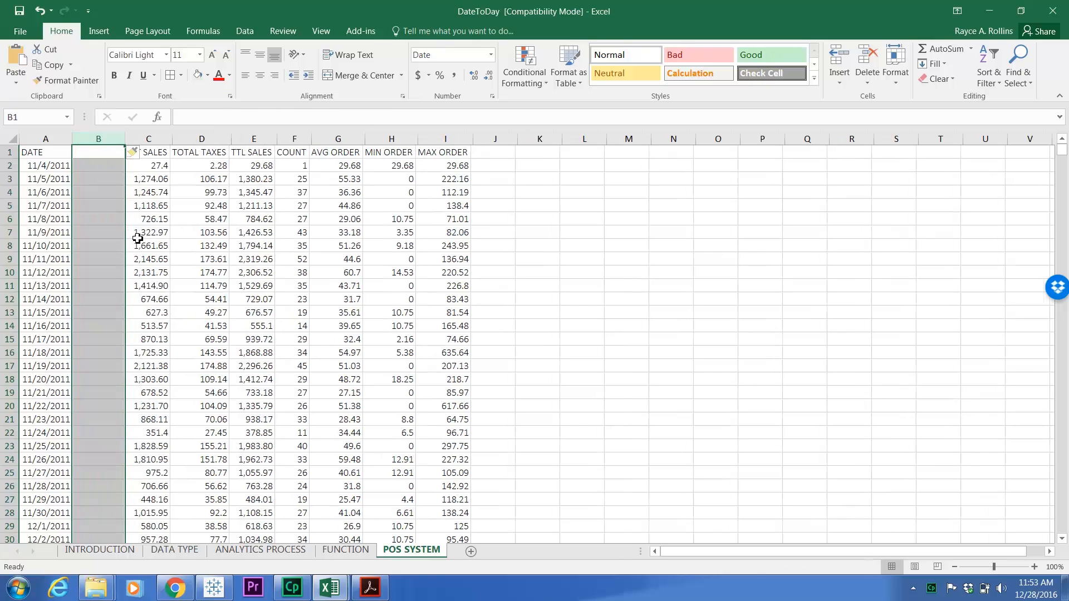
click(151, 140)
right_click(150, 140)
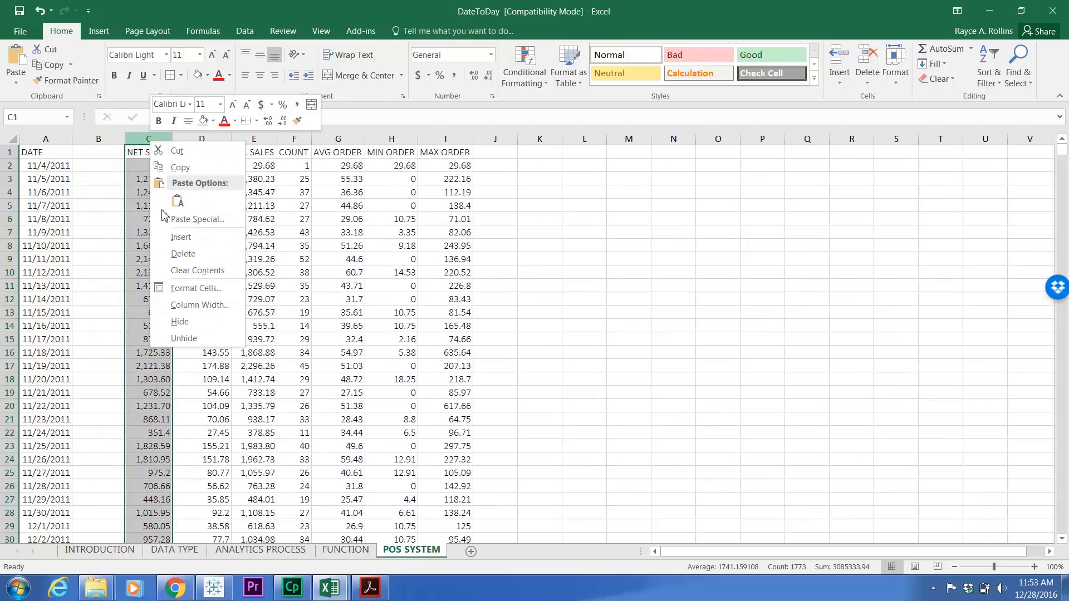
click(178, 236)
right_click(198, 138)
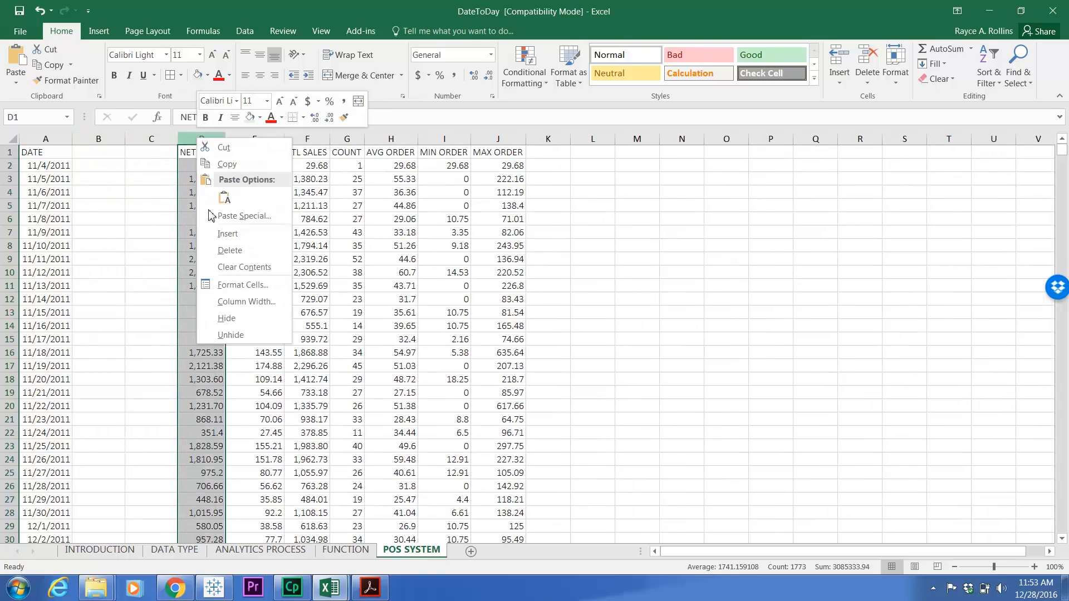
click(226, 234)
Step: Enter the headers Day of the Week, Month and Year in B1:D1 and autofit column B's width
click(84, 156)
text(D)
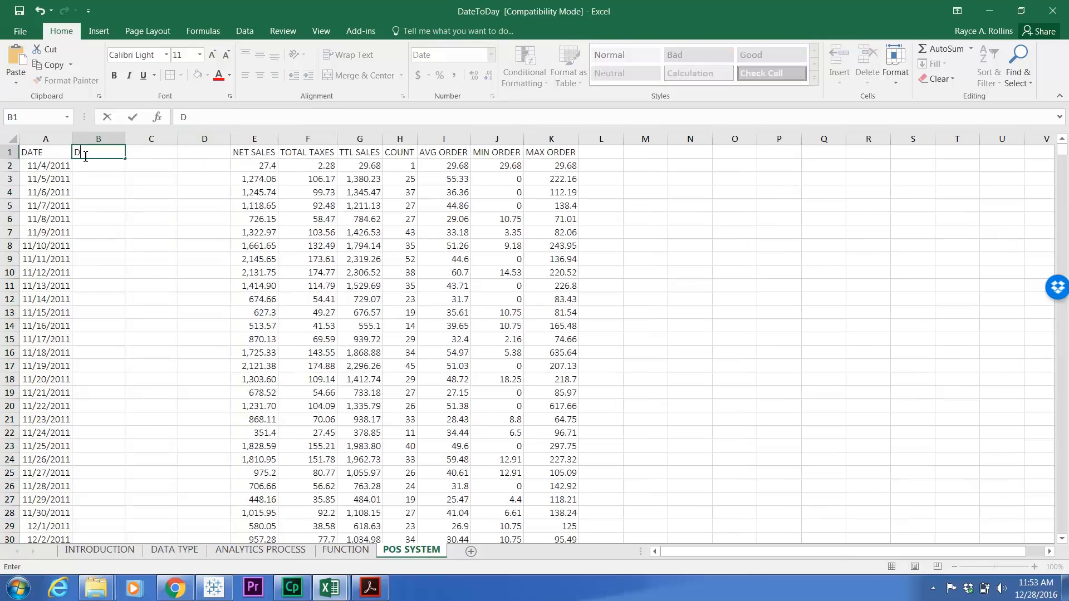
text(ay of the Week)
key(Tab)
text(Moo)
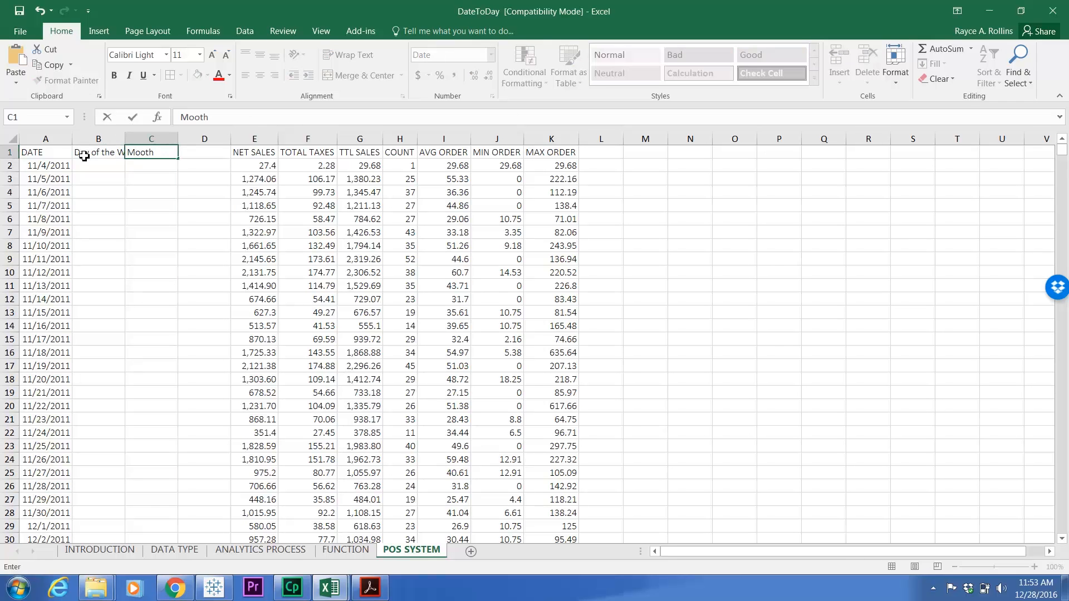
text(th)
key(Tab)
text(Year)
key(Return)
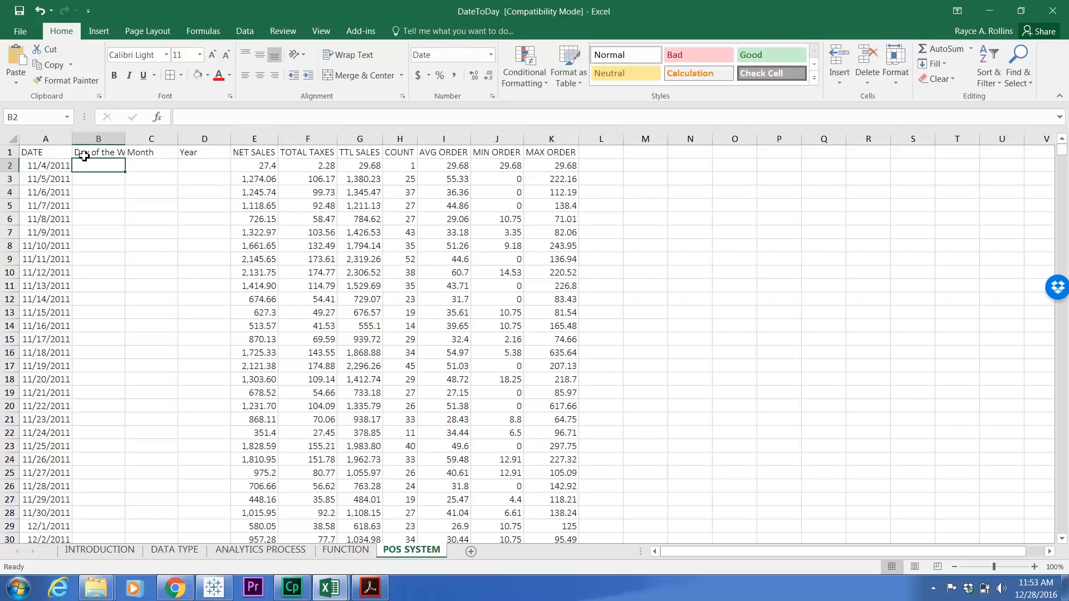
double_click(129, 137)
Step: Enter =Text(A2,"dddd") in cell B2 and fill it down the Day of the Week column
text(=)
click(41, 167)
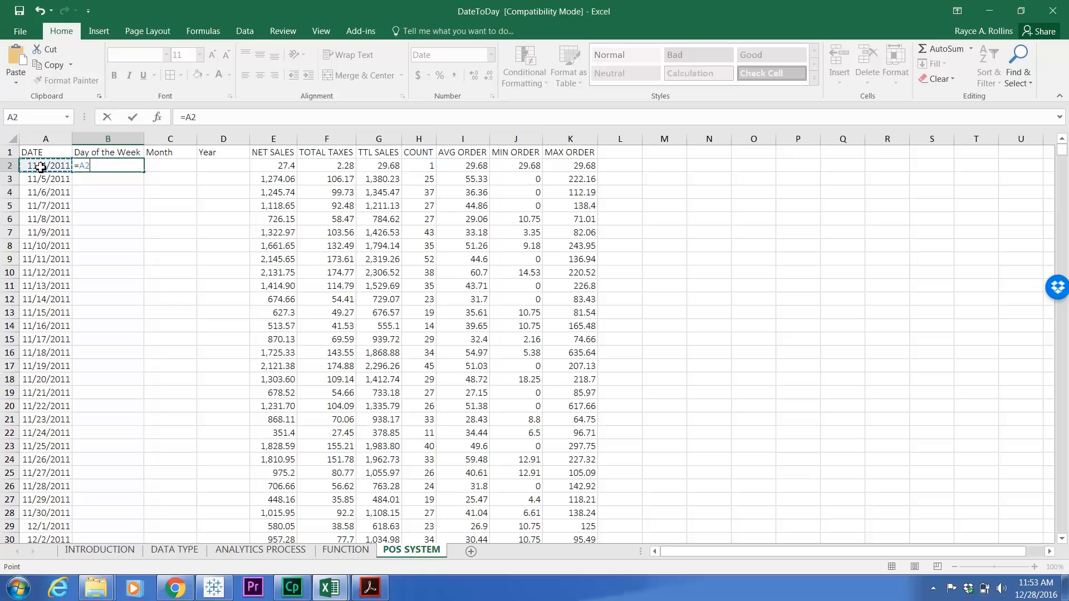
key(BackSpace)
text(Text()
click(40, 167)
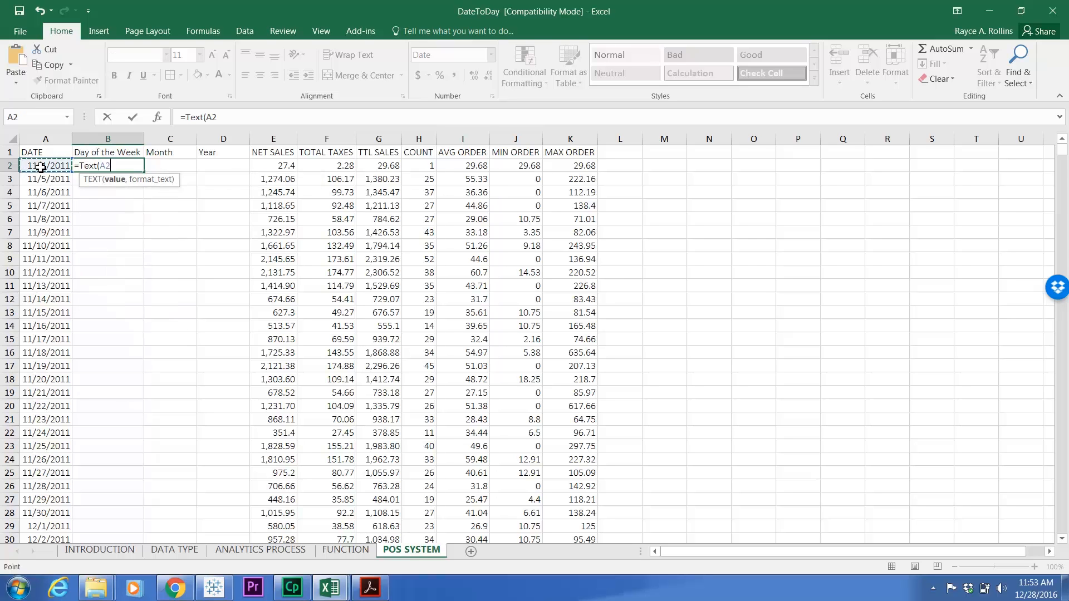
text(,"dddd)
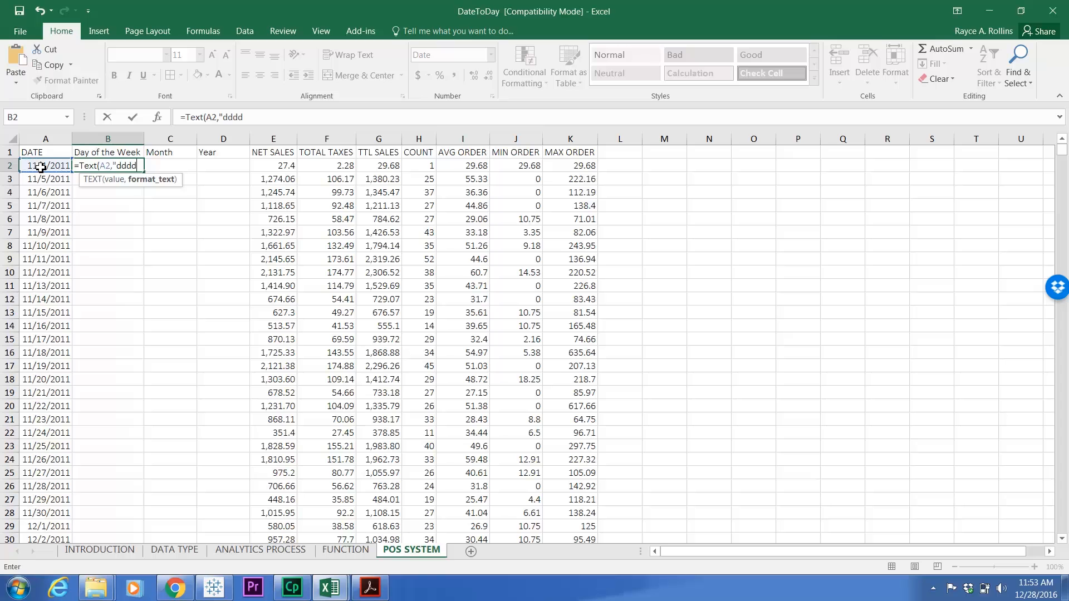
key(Return)
click(88, 165)
double_click(148, 177)
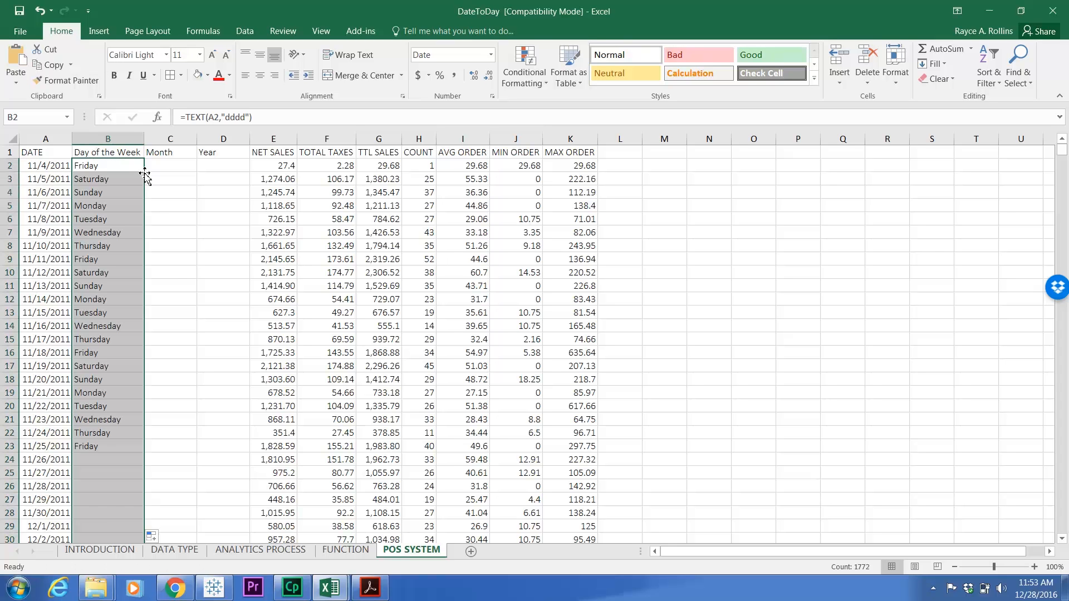
Step: Enter =text(A2,"mmmm") in cell C2 and fill it down the Month column
click(156, 167)
text(=)
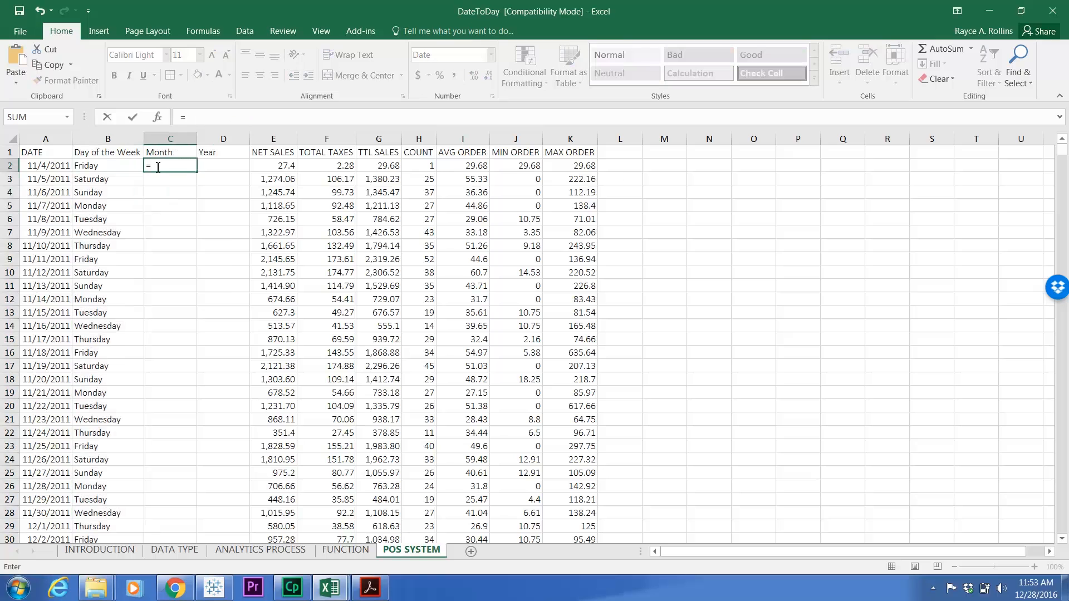
text(text))
key(BackSpace)
text(()
click(50, 166)
text(,"mmmm"))
key(Return)
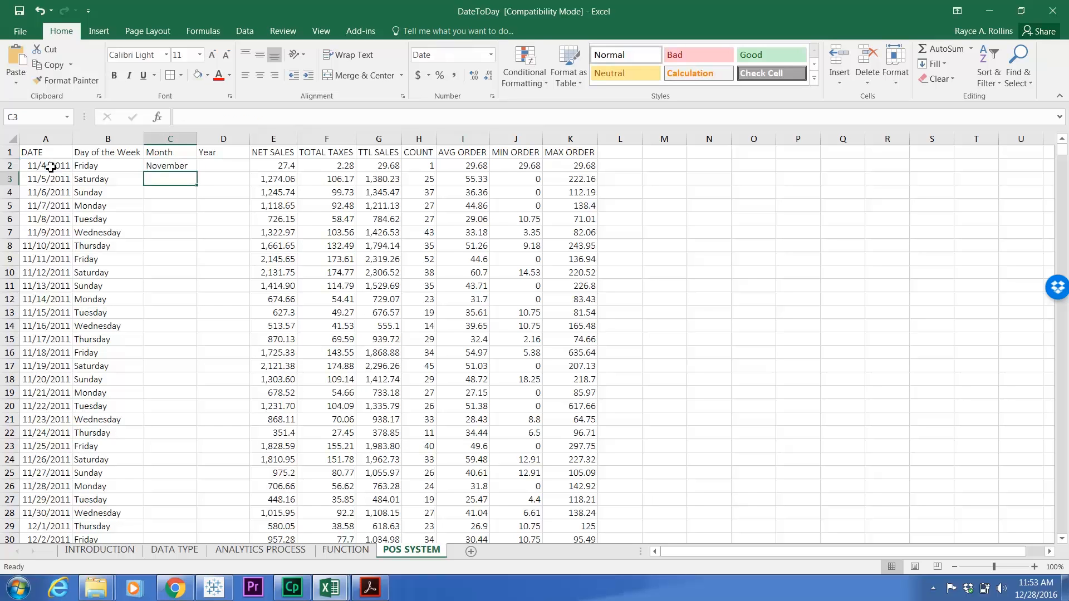
click(148, 165)
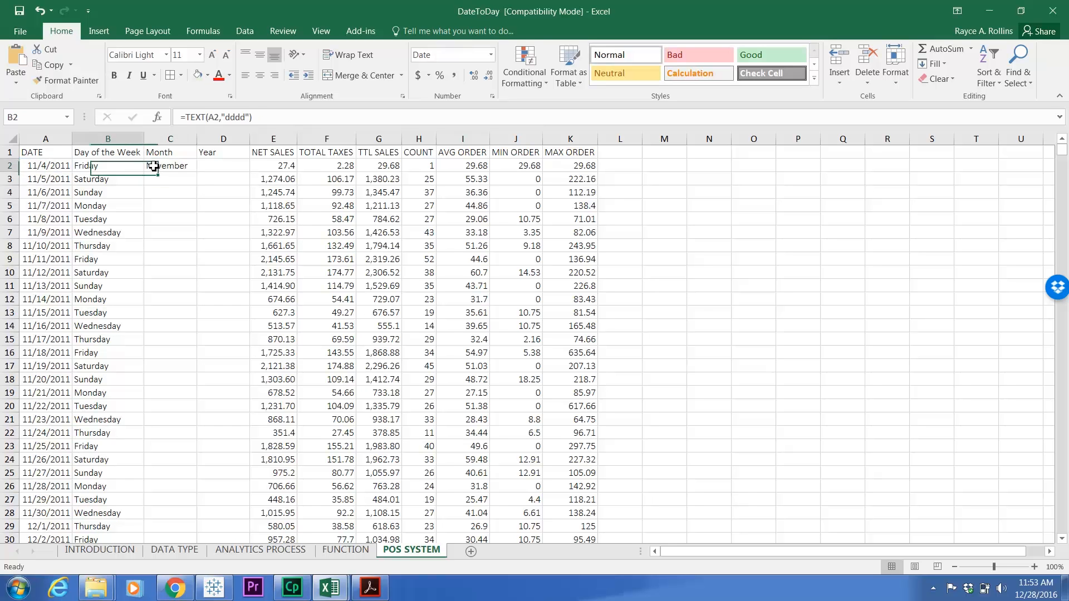
double_click(198, 174)
Step: Enter the formula =Text(A2,"yyyy") in cell D2 under the Year header
click(235, 165)
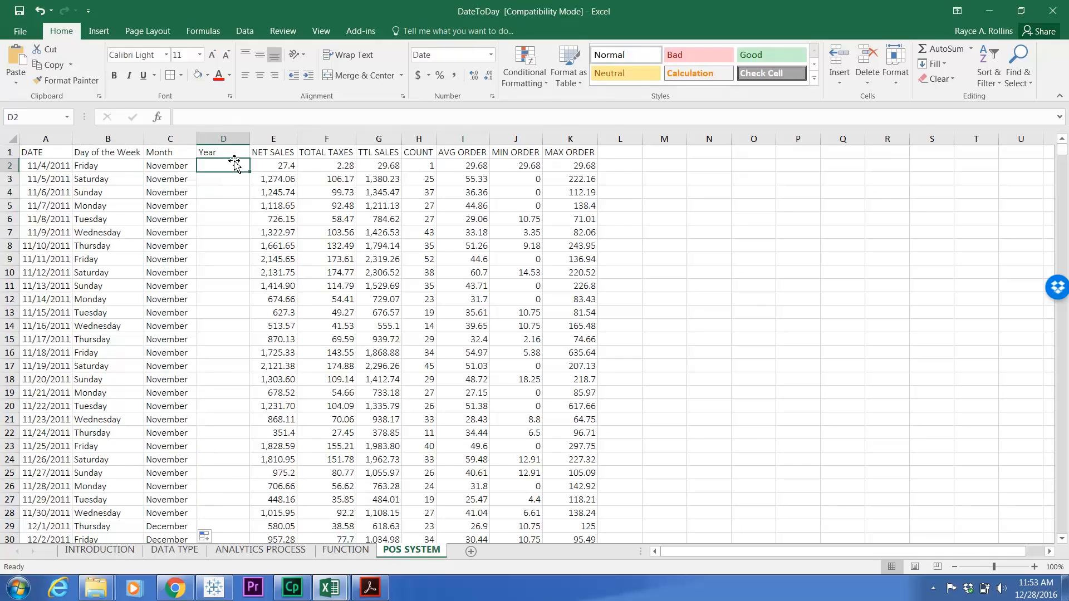
text(=Text()
click(60, 166)
text("yyyy)
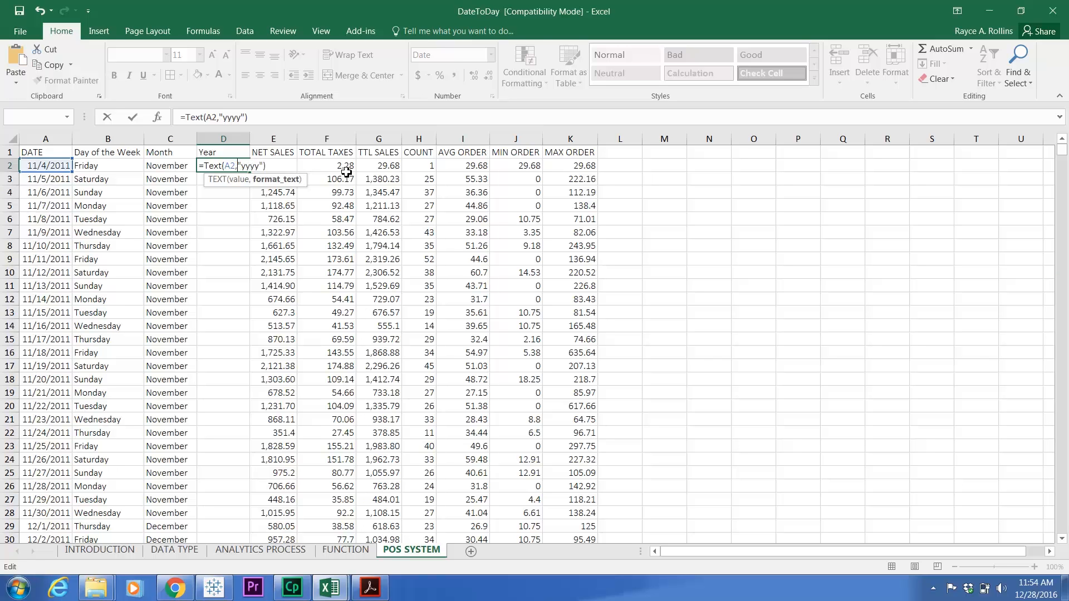
key(Return)
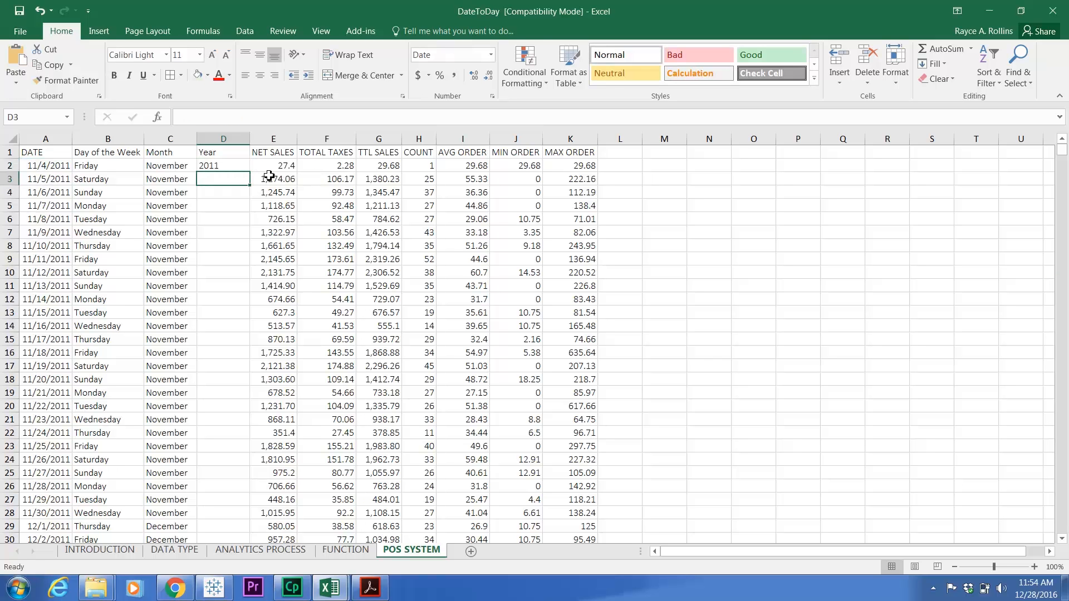
Step: Fill the year formula in D2 down the whole Year column
click(247, 168)
double_click(252, 172)
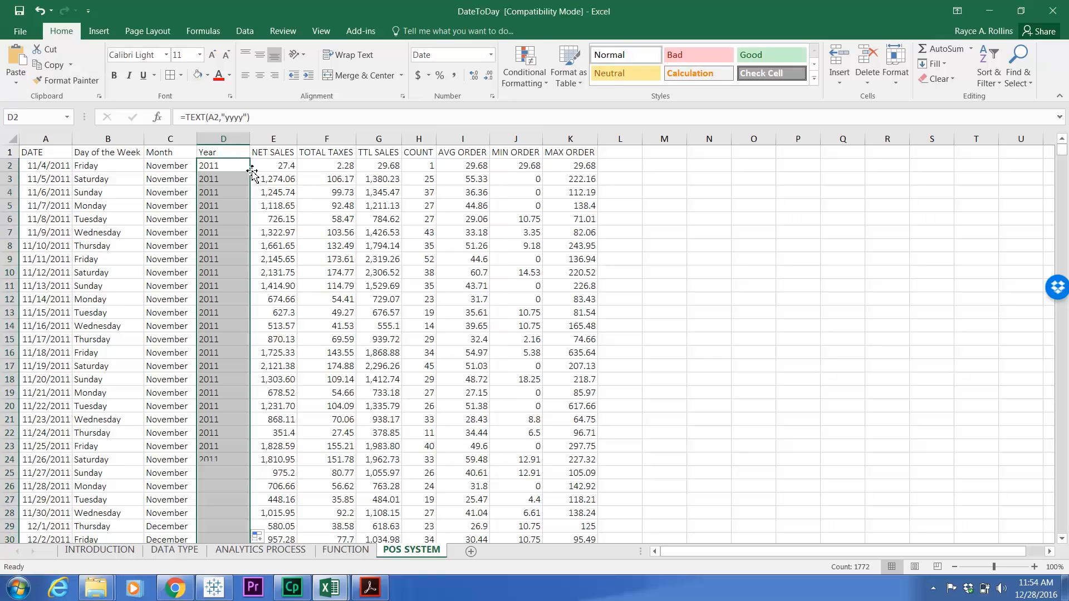
click(254, 210)
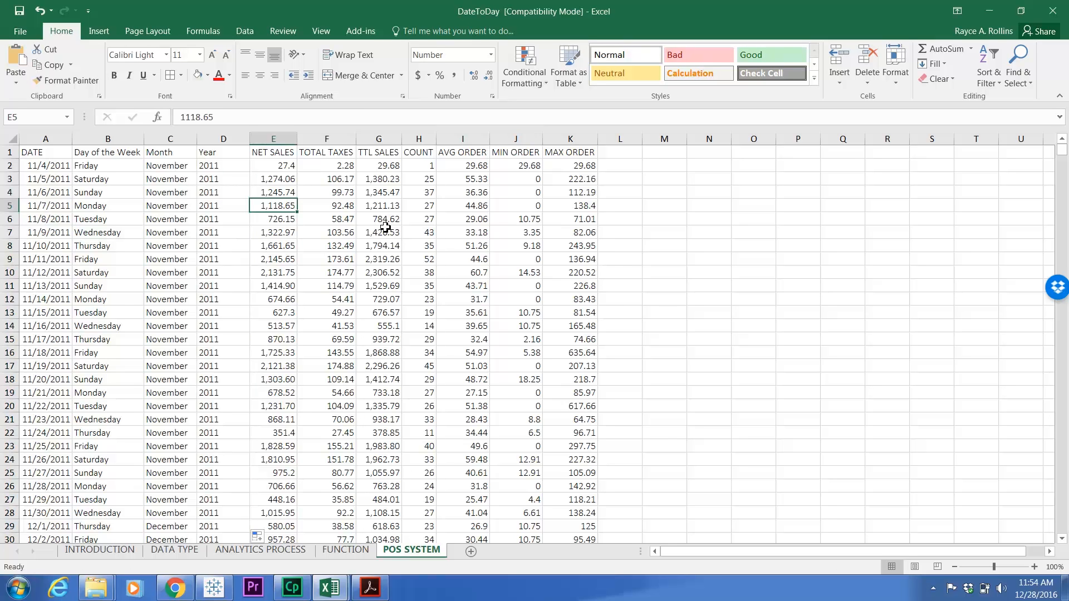
Step: Create a PivotTable from the entire POS SYSTEM data range on a new worksheet, with Day of the Week as rows and NET SALES as values
key(ctrl+shift+space)
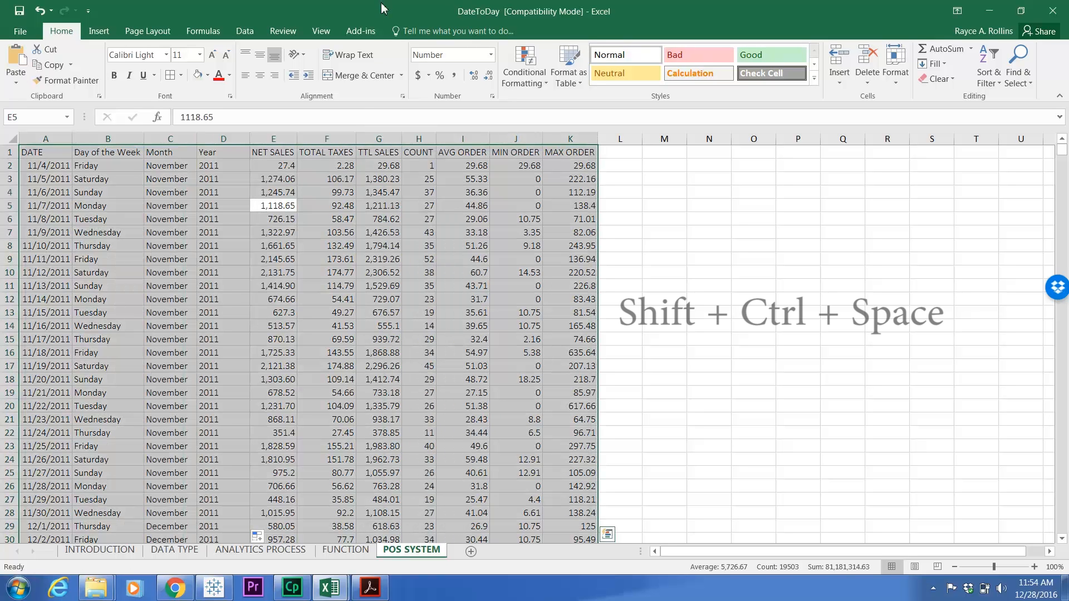
click(98, 30)
click(23, 57)
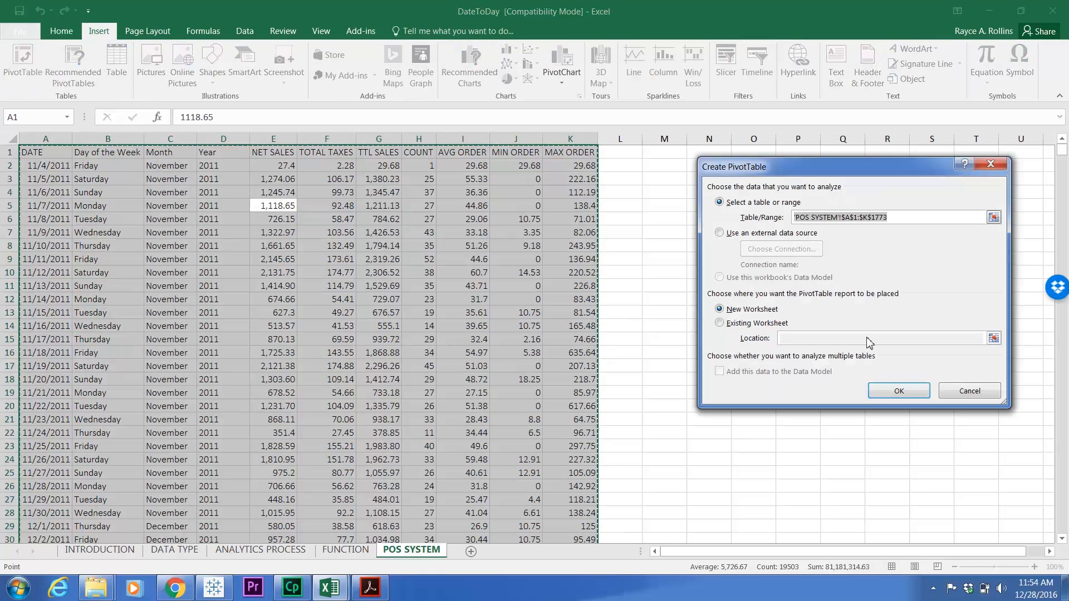
click(897, 392)
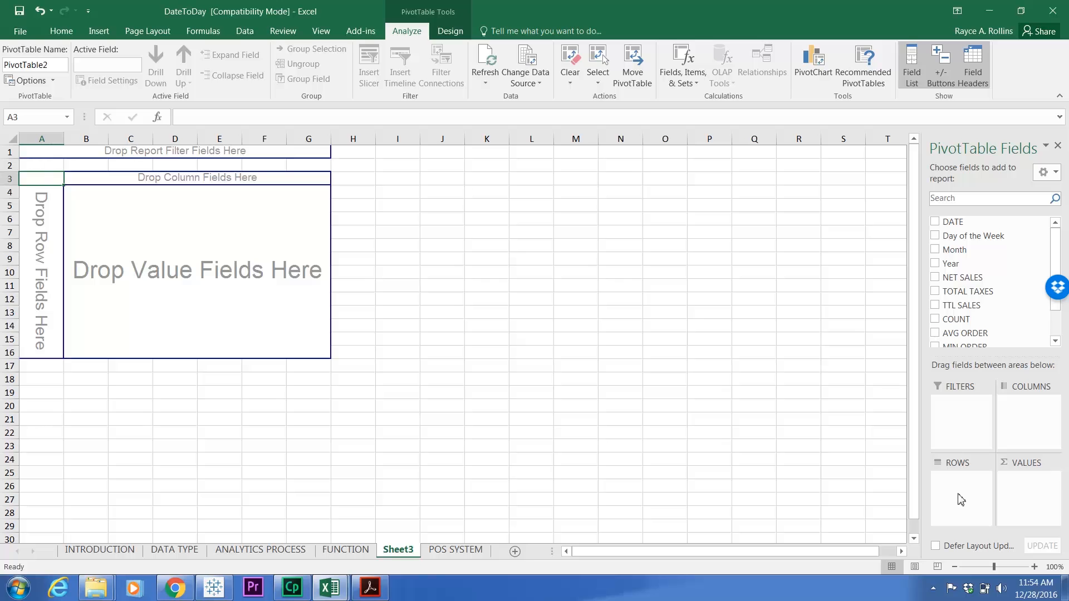
click(935, 236)
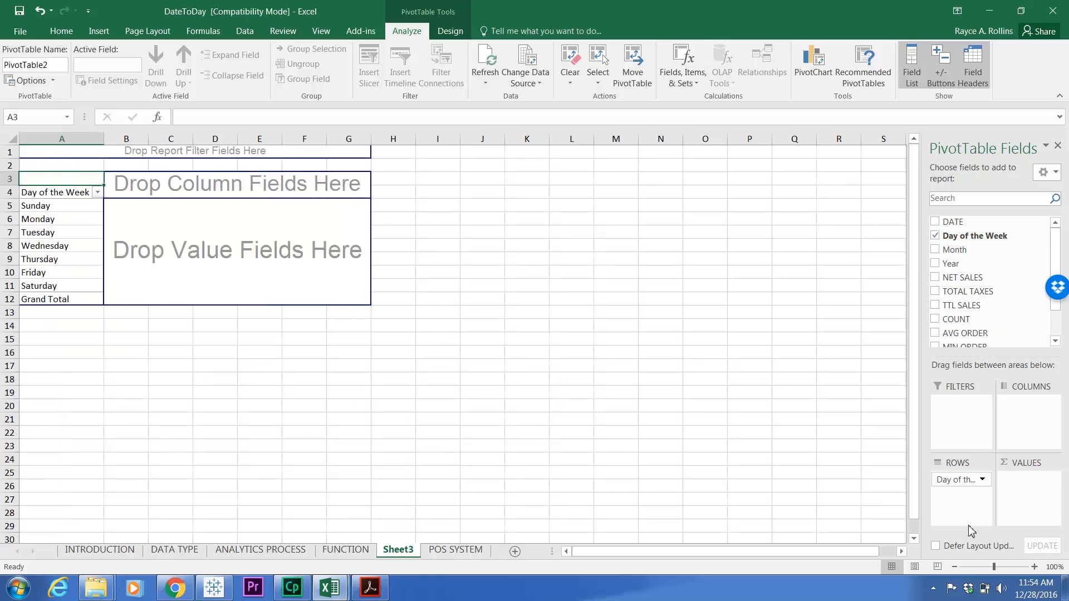
click(934, 278)
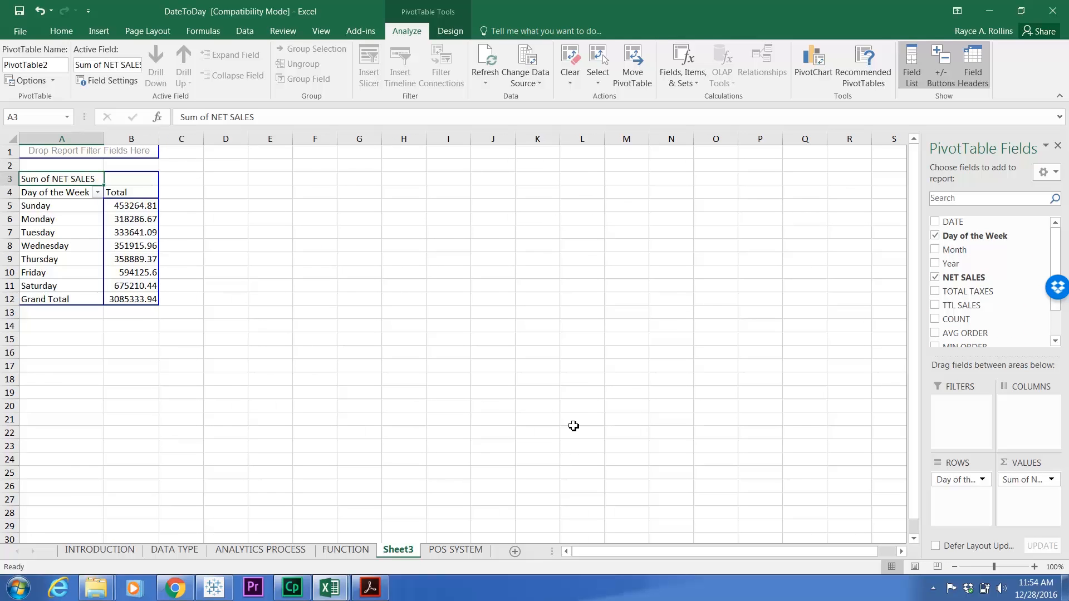
Step: Format the Sum of NET SALES value field as Currency
click(1051, 479)
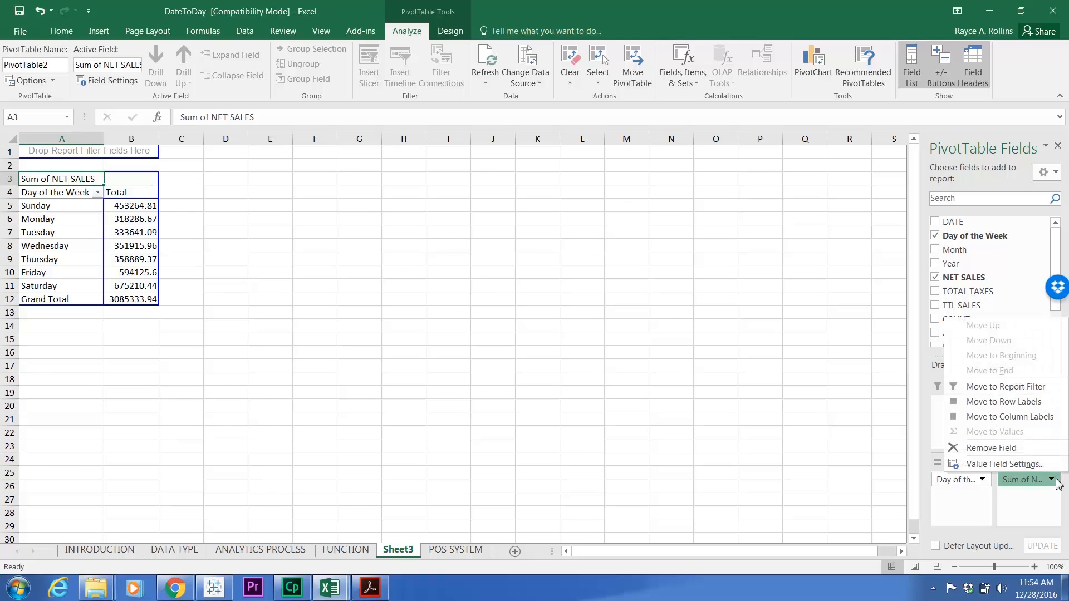
click(969, 466)
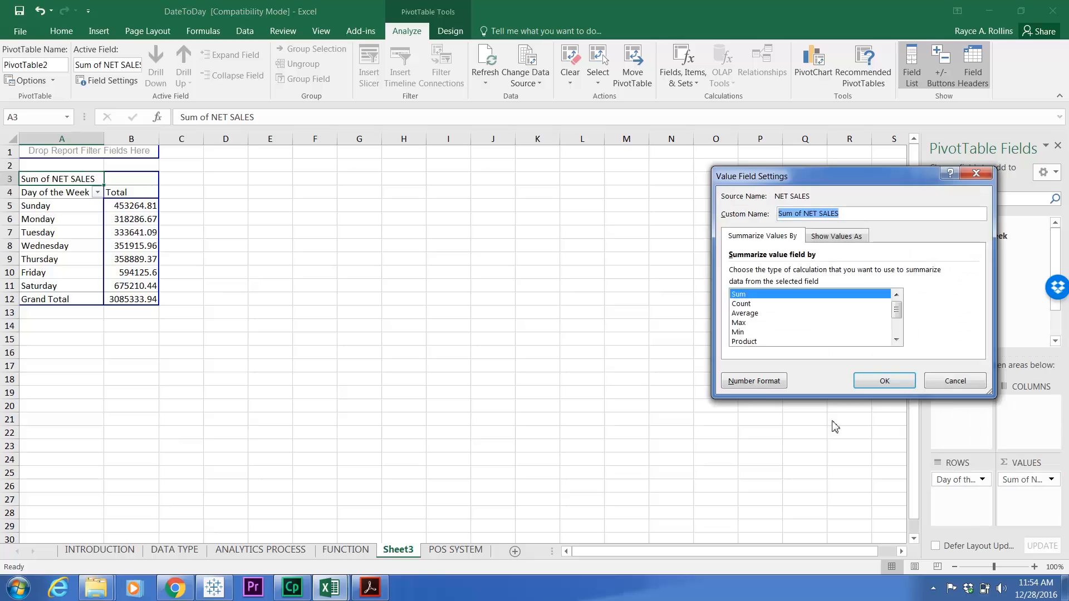
click(756, 382)
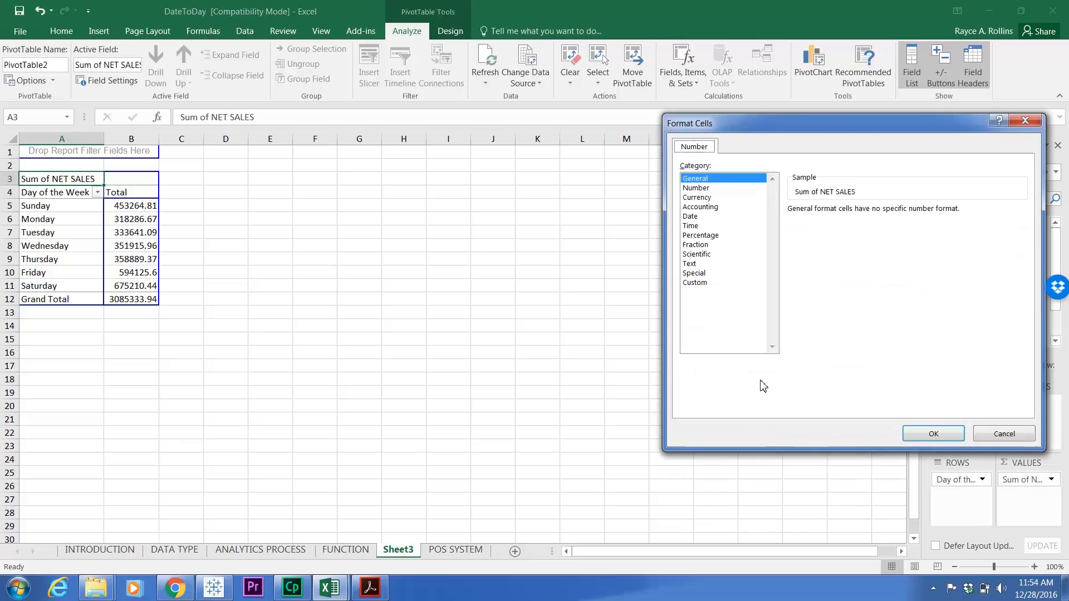
click(709, 198)
click(938, 434)
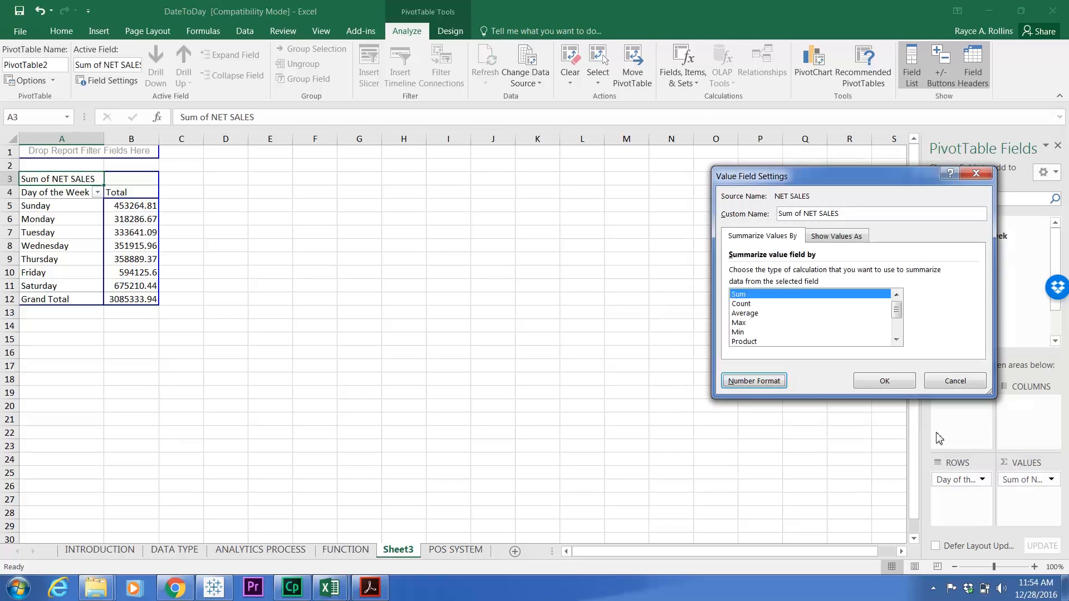
click(905, 382)
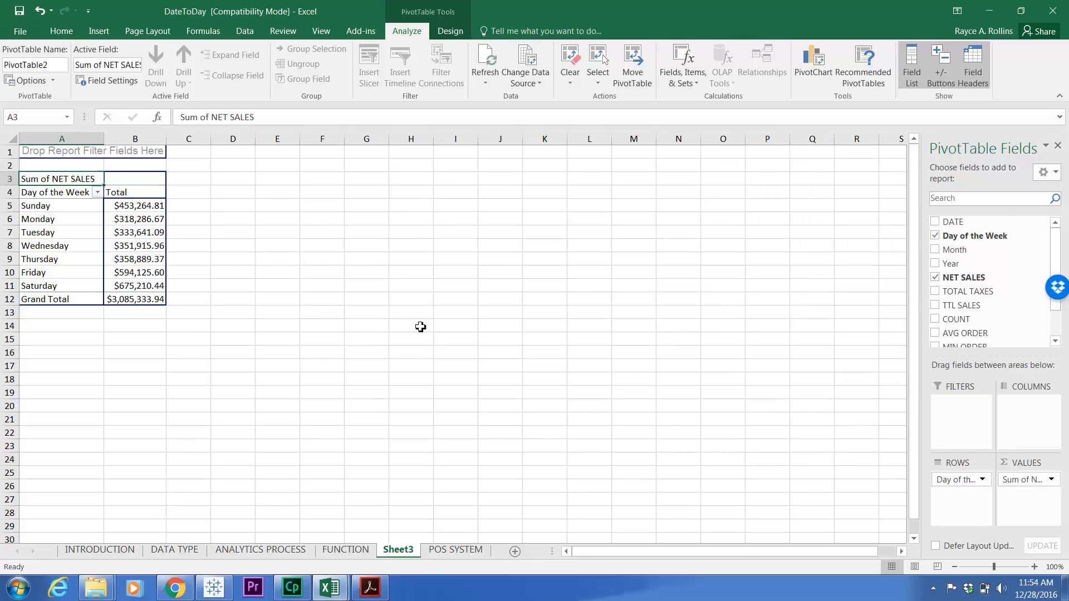
Step: Insert a Line PivotChart from the Sunday to Saturday net sales totals
drag(29, 208, 59, 285)
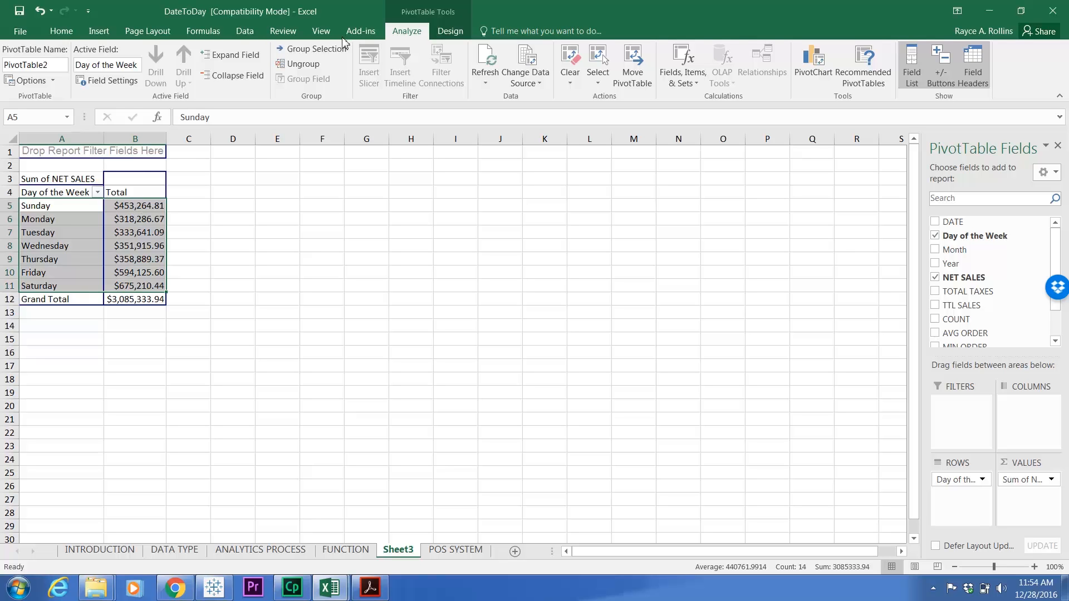
click(99, 31)
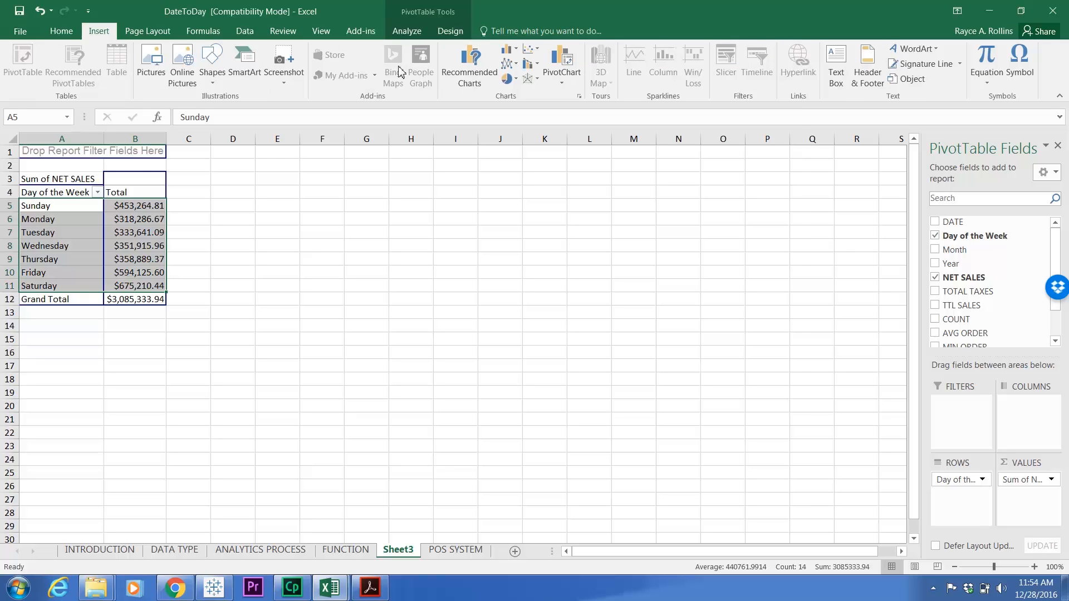
click(466, 64)
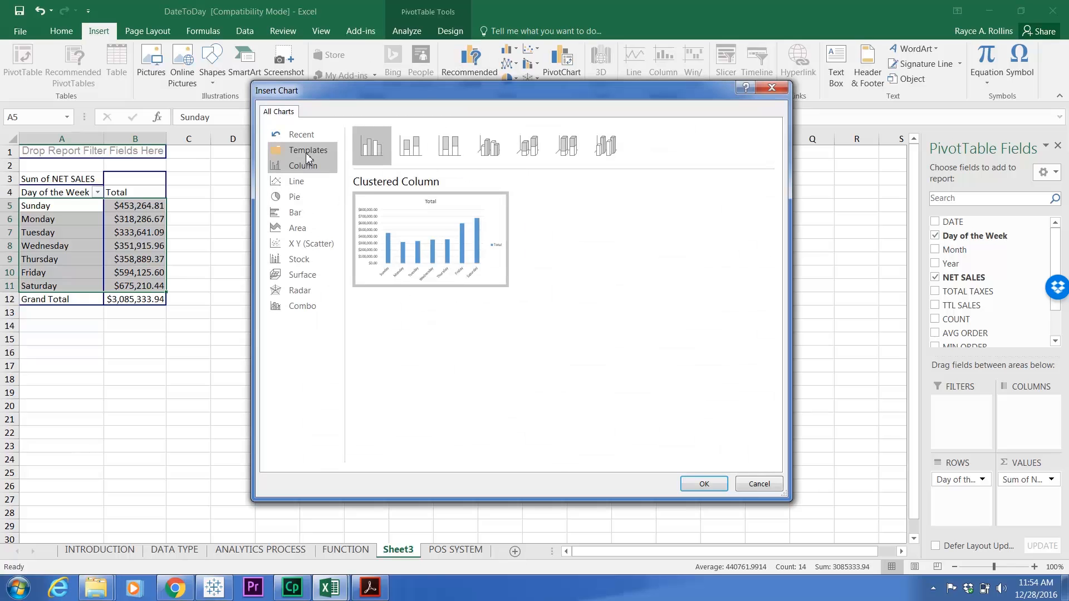
click(295, 186)
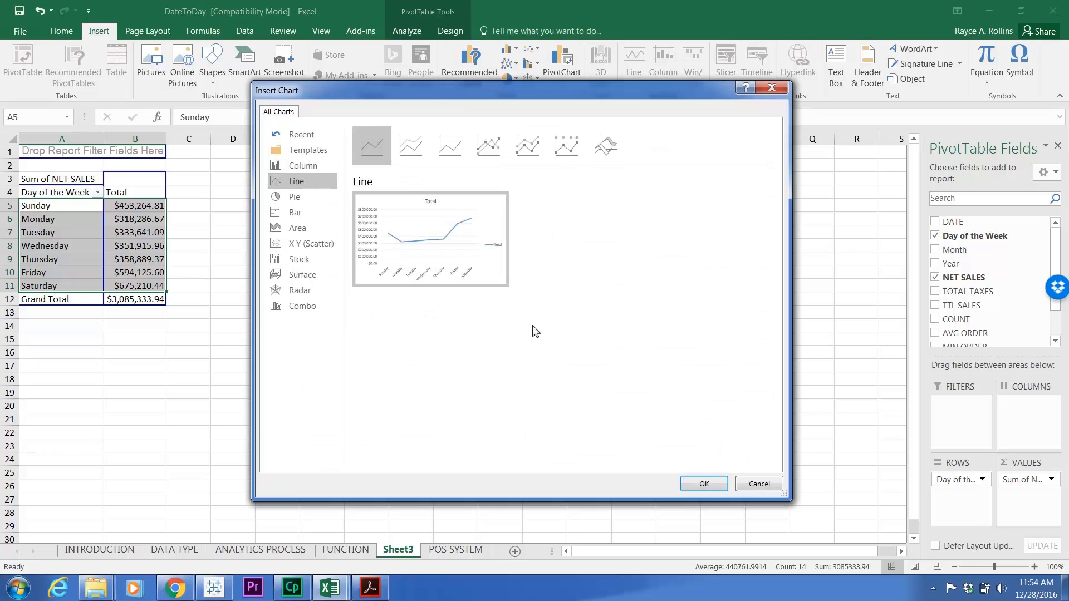
click(704, 484)
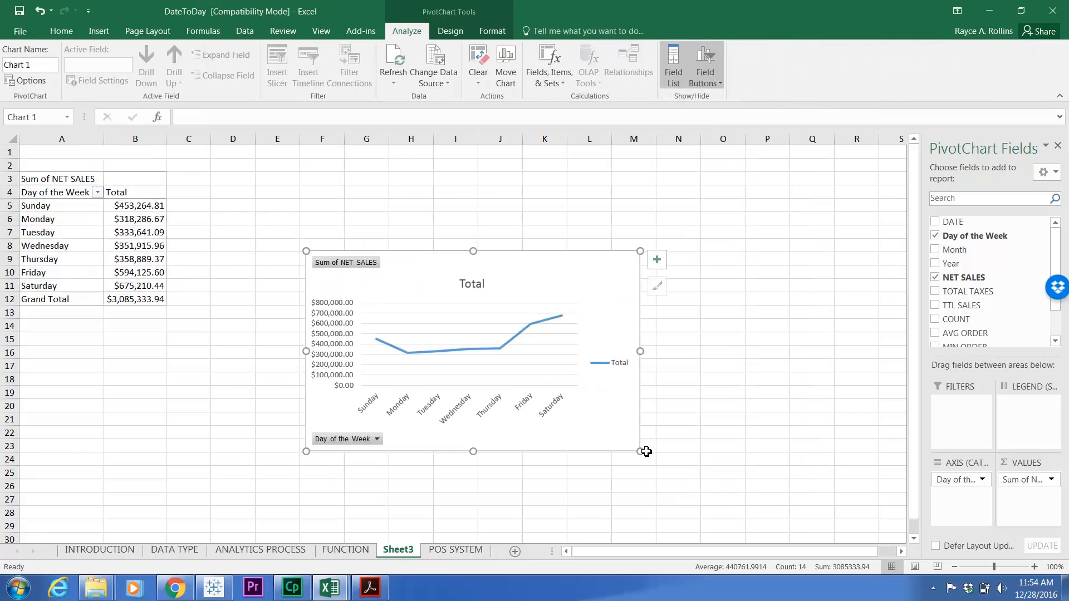
Step: Enlarge the line chart and move it up beside the PivotTable
drag(645, 454, 782, 508)
drag(429, 267, 377, 187)
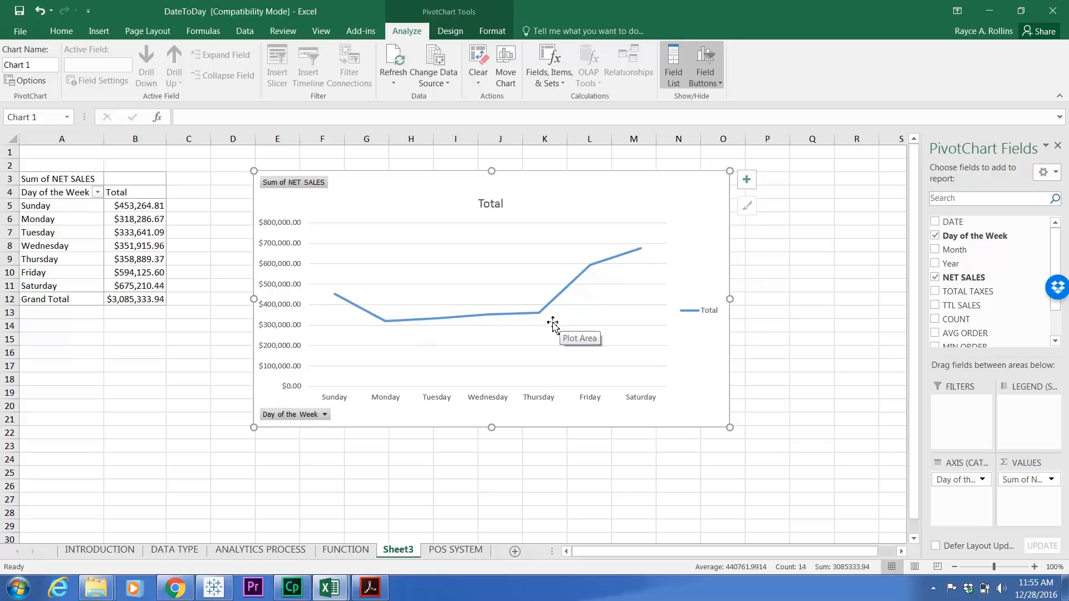
mouse_move(637, 260)
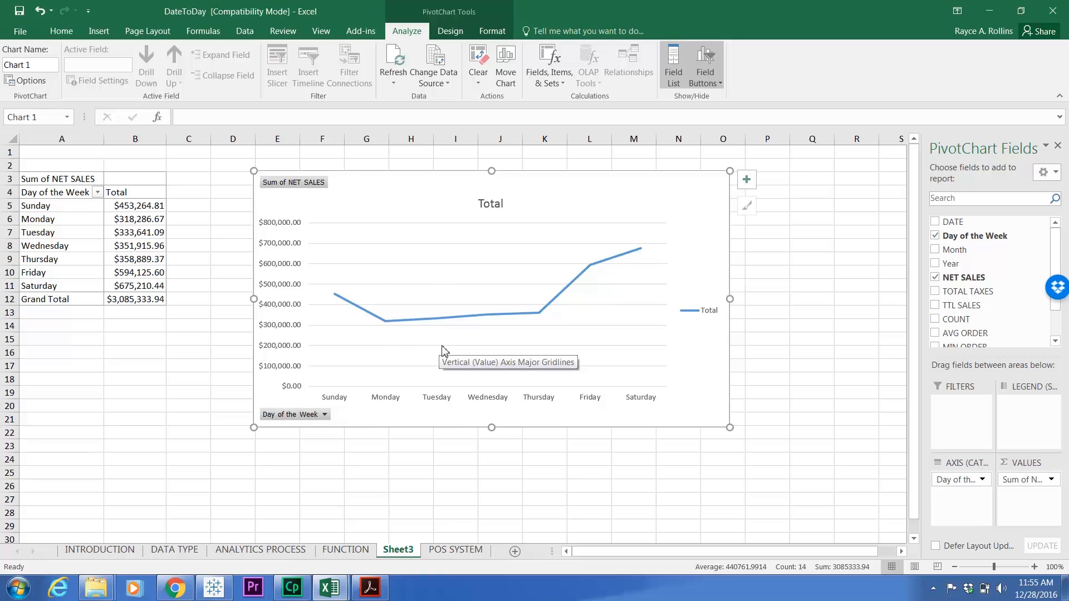
Step: Replace Day of the Week with Month as the axis field of the PivotChart
drag(951, 480, 833, 490)
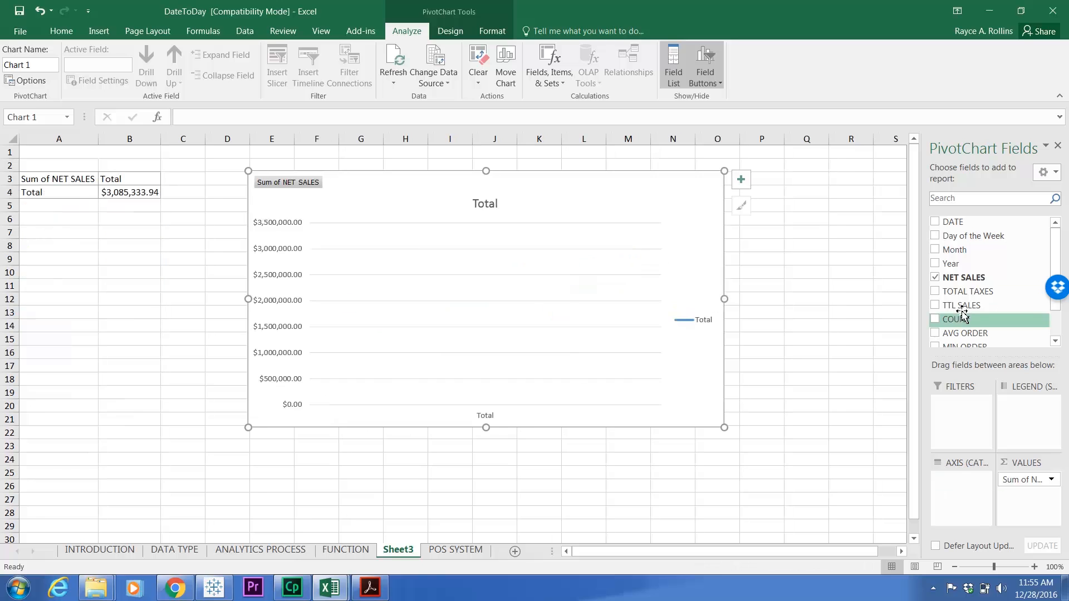
click(935, 250)
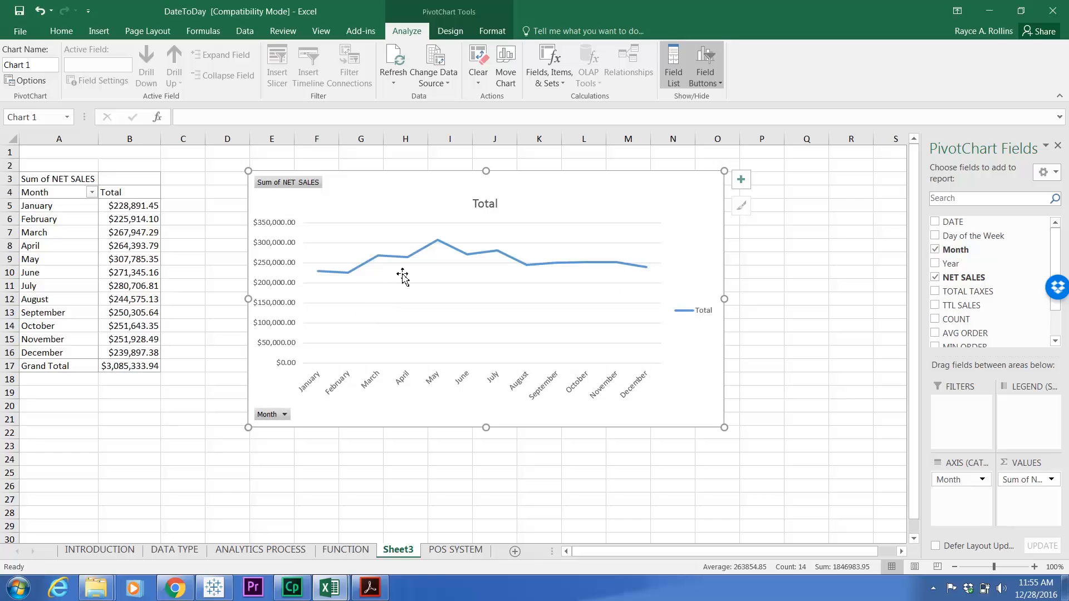
mouse_move(491, 254)
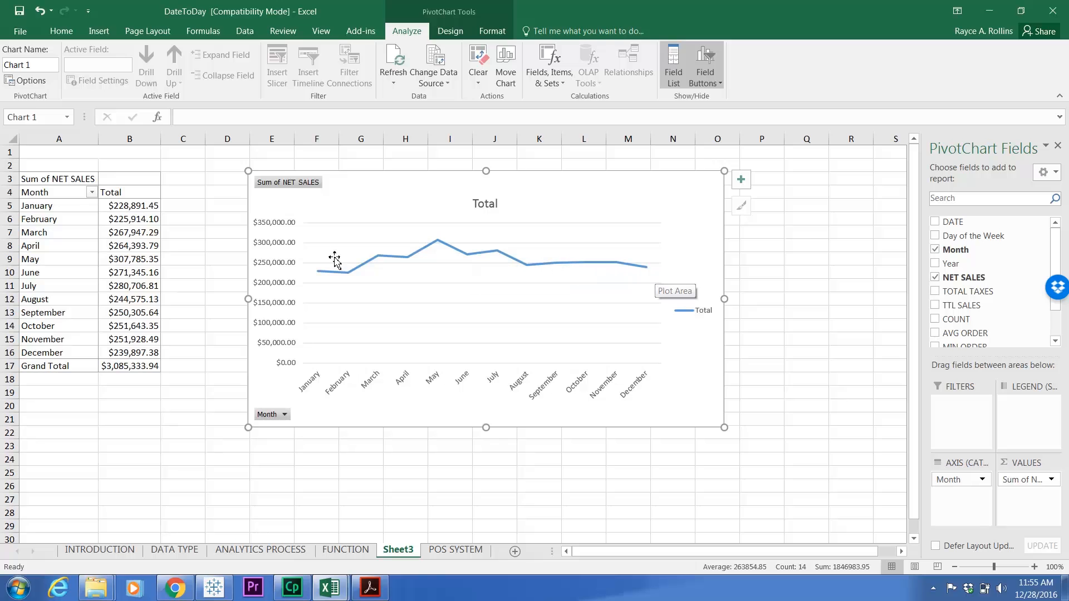
Step: Open the filter options of the Month field in the PivotTable
click(92, 193)
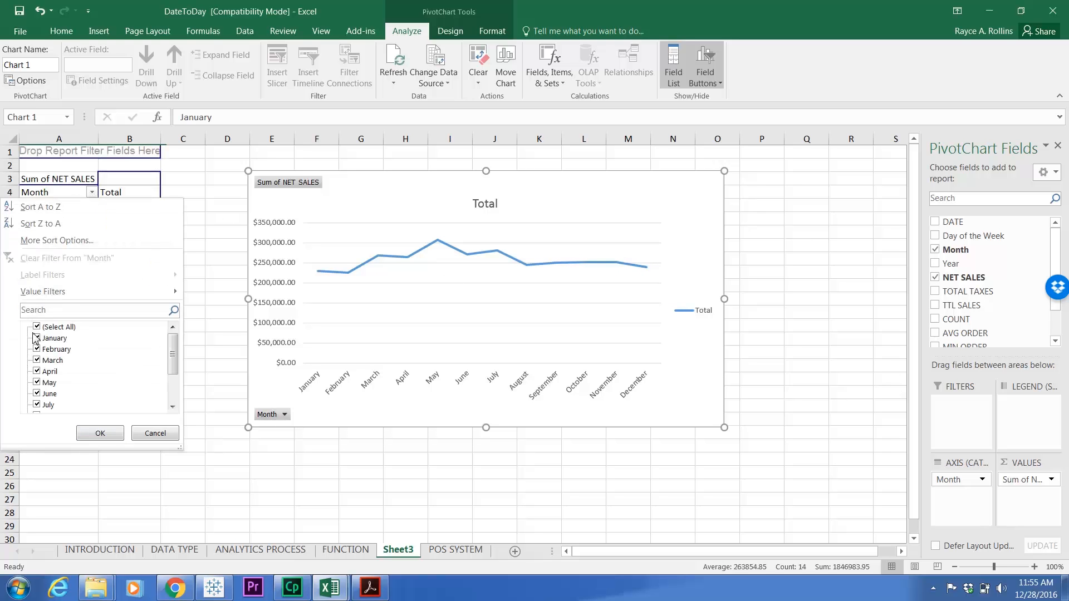